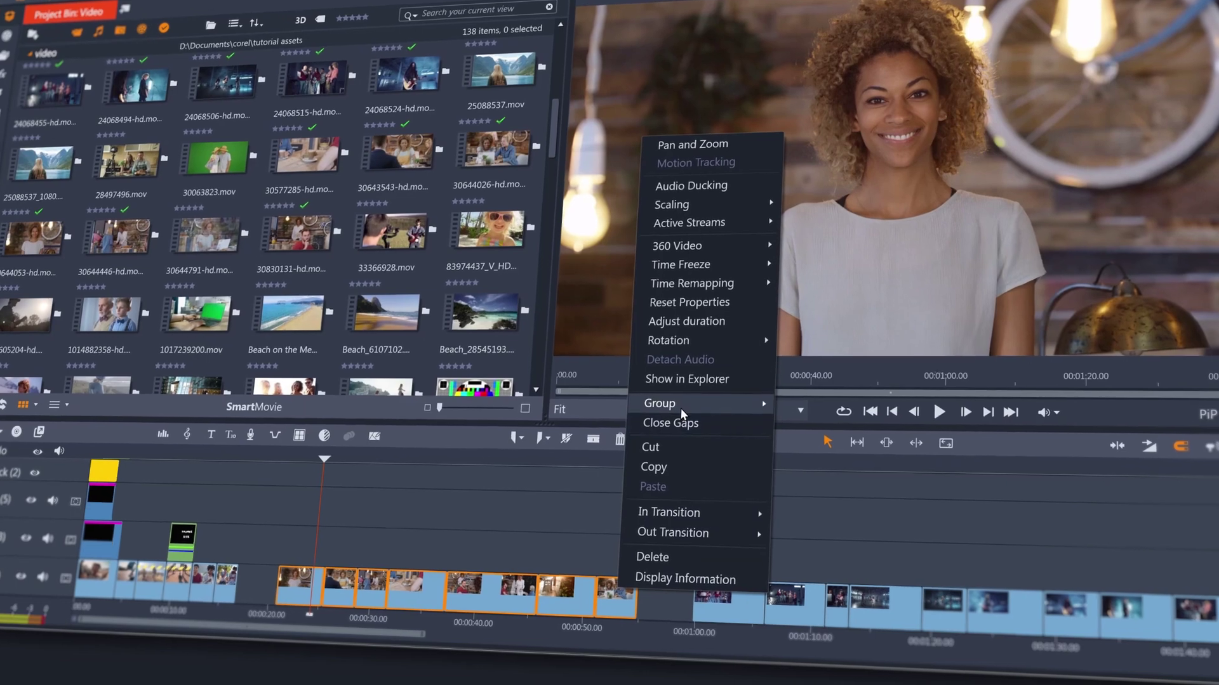
# - Save the selected clip group as a sub-project named Keisha
pyautogui.moveTo(654, 412)
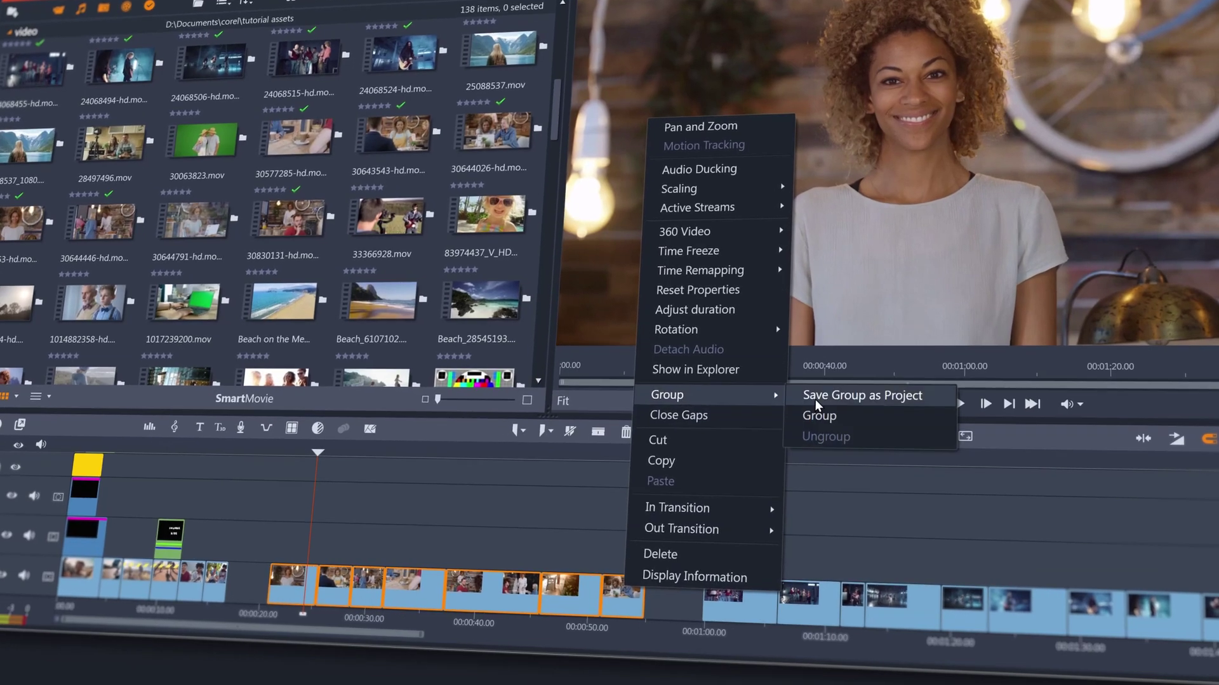
pyautogui.click(803, 416)
pyautogui.write('Keisha')
pyautogui.press('Return')
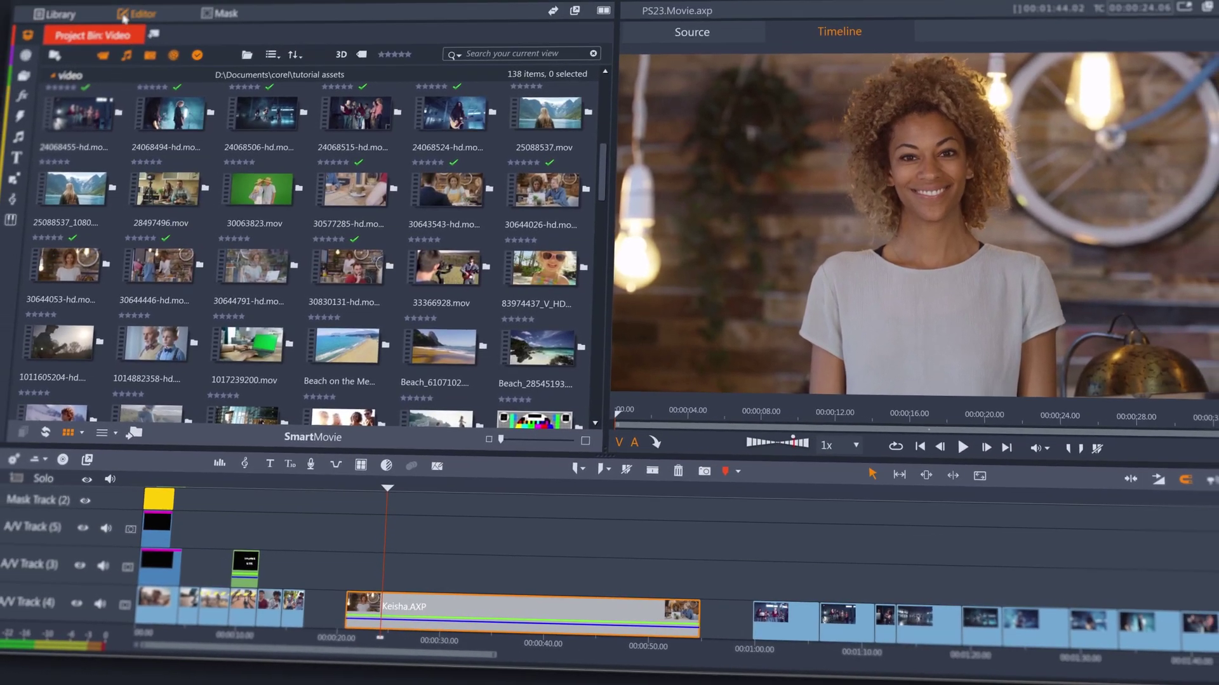
# - Shrink the nested Keisha clip to about 68% size and scrub to check it
pyautogui.click(101, 0)
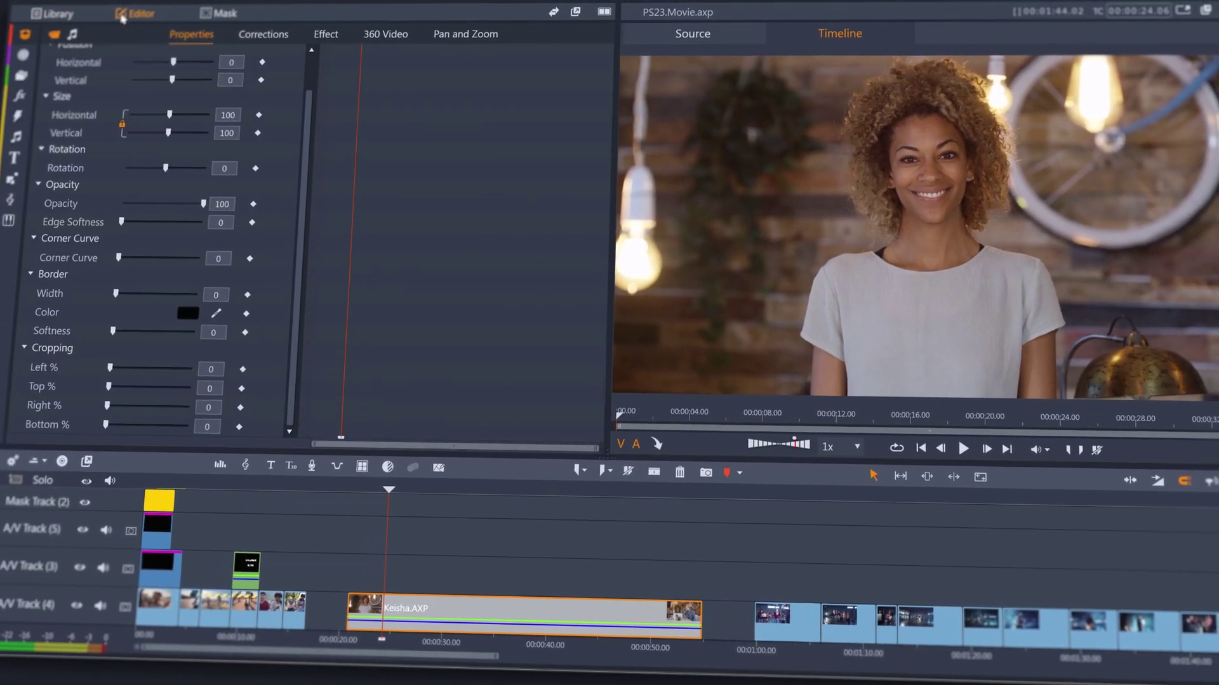
pyautogui.moveTo(159, 109); pyautogui.dragTo(131, 106)
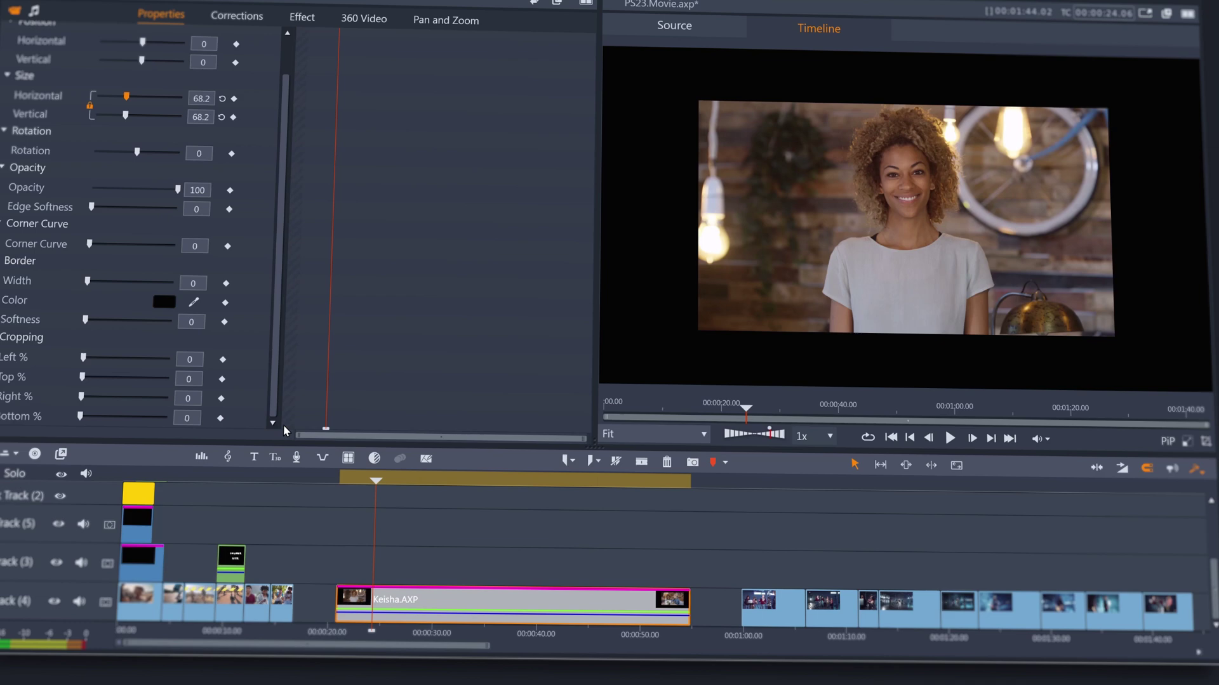
pyautogui.moveTo(379, 481); pyautogui.dragTo(568, 481)
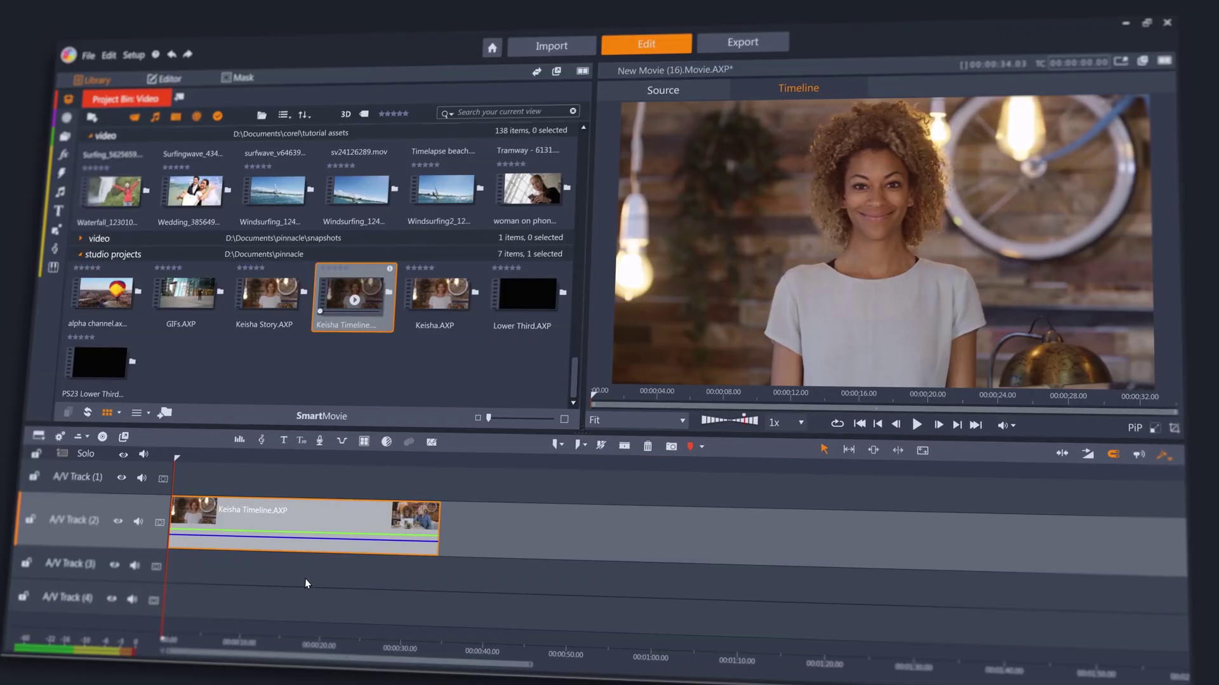
# - Place Lower Third.AXP at track 1's start, retitle DANNY as KEISHA, and play it
pyautogui.moveTo(501, 305); pyautogui.dragTo(189, 459)
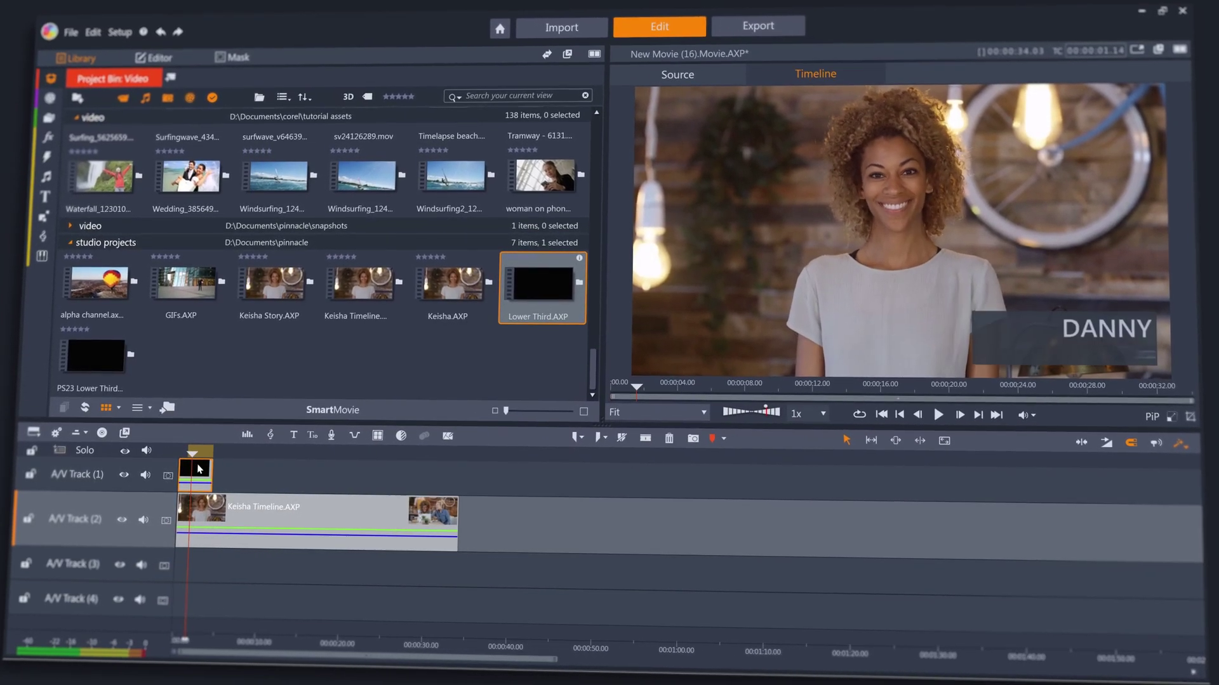
pyautogui.doubleClick(192, 470)
pyautogui.doubleClick(192, 561)
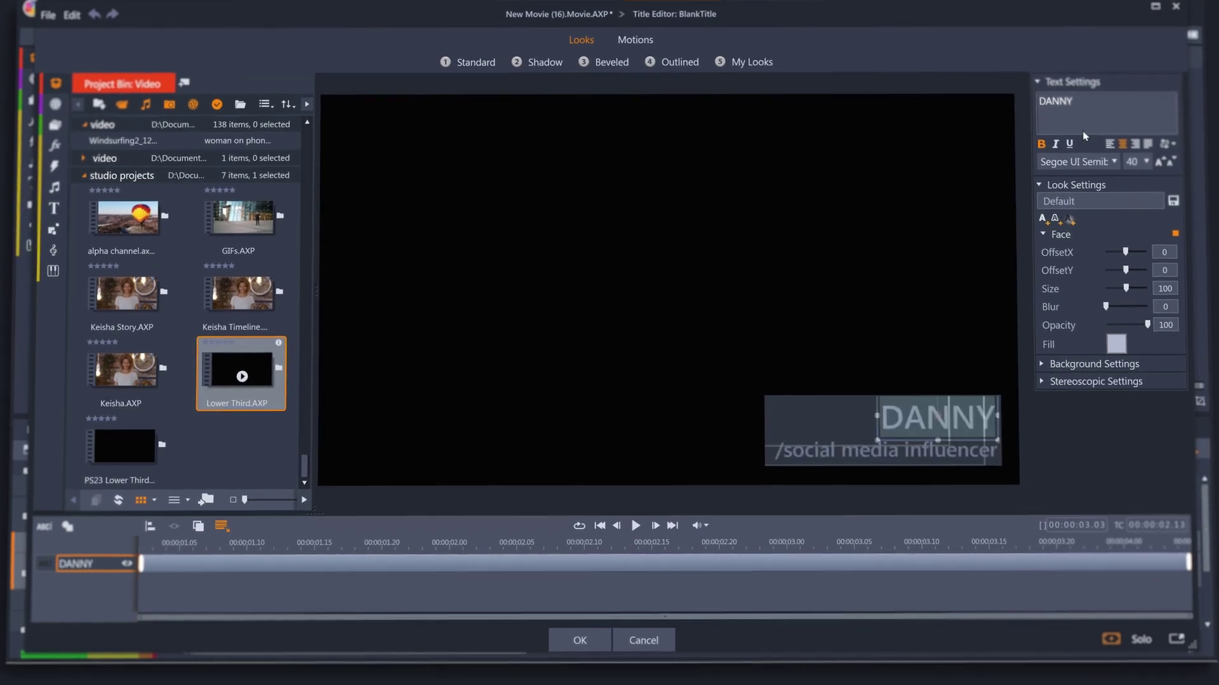
pyautogui.write('KEISHA')
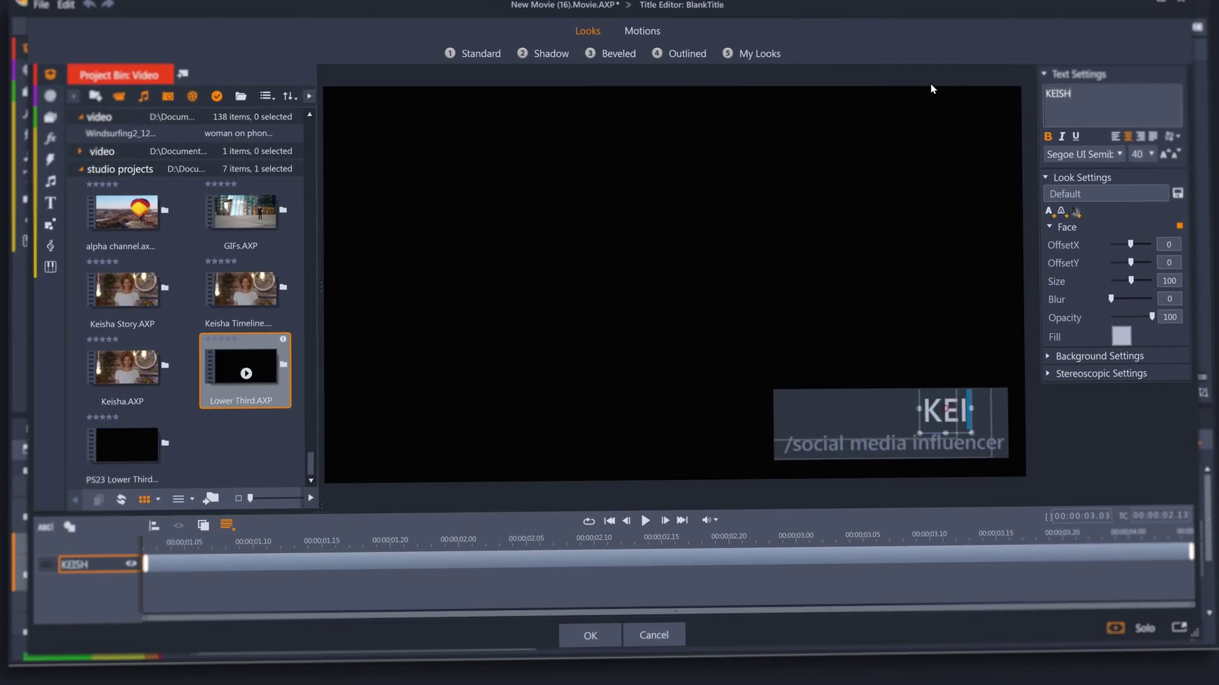
pyautogui.click(600, 631)
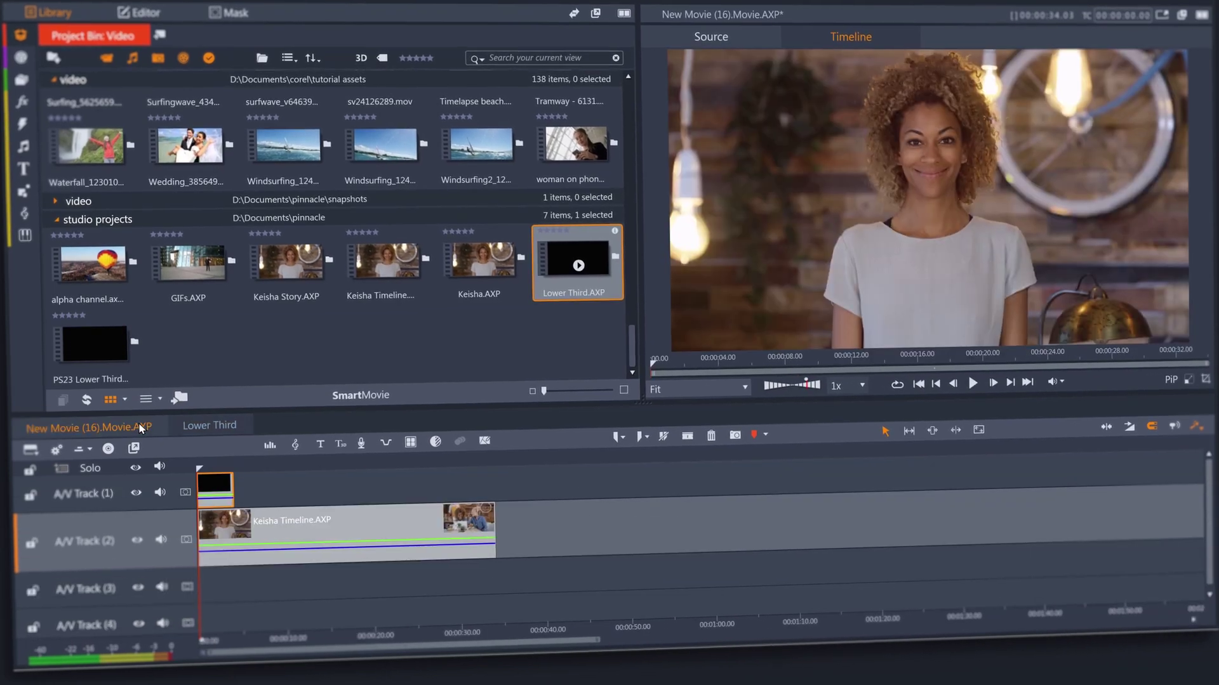
pyautogui.press('space')
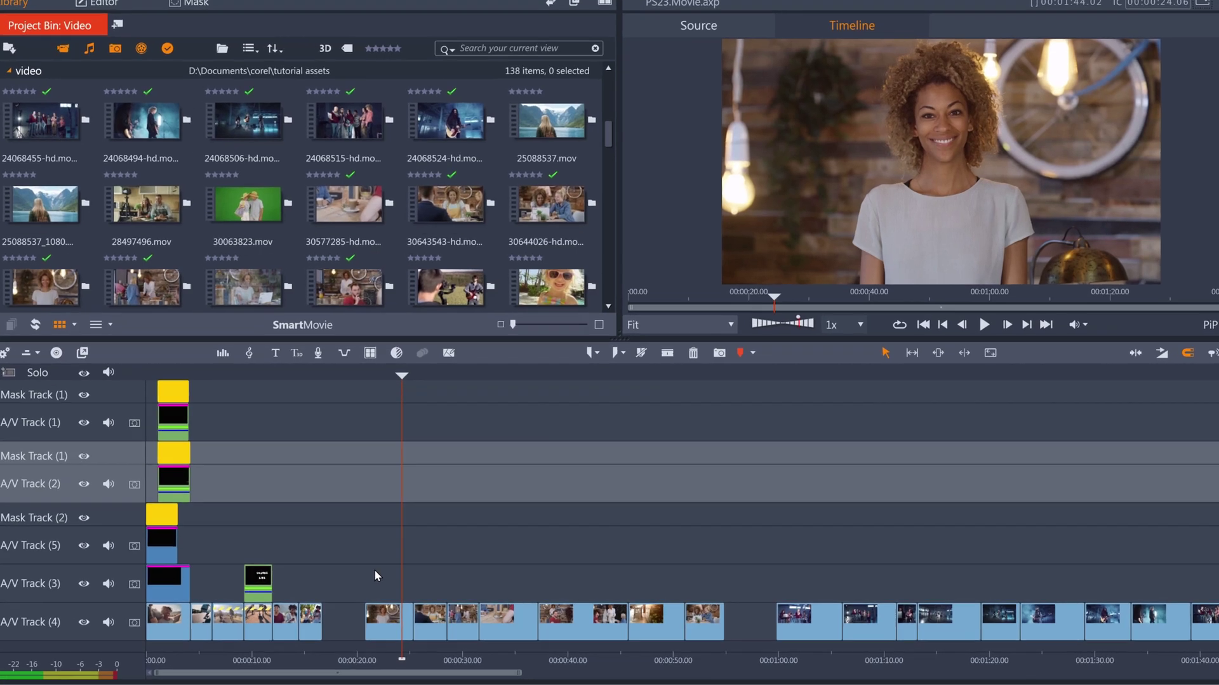
# - Select the bottom-track clips from about 00:00:20 to 00:00:55 and group them
pyautogui.click(398, 596)
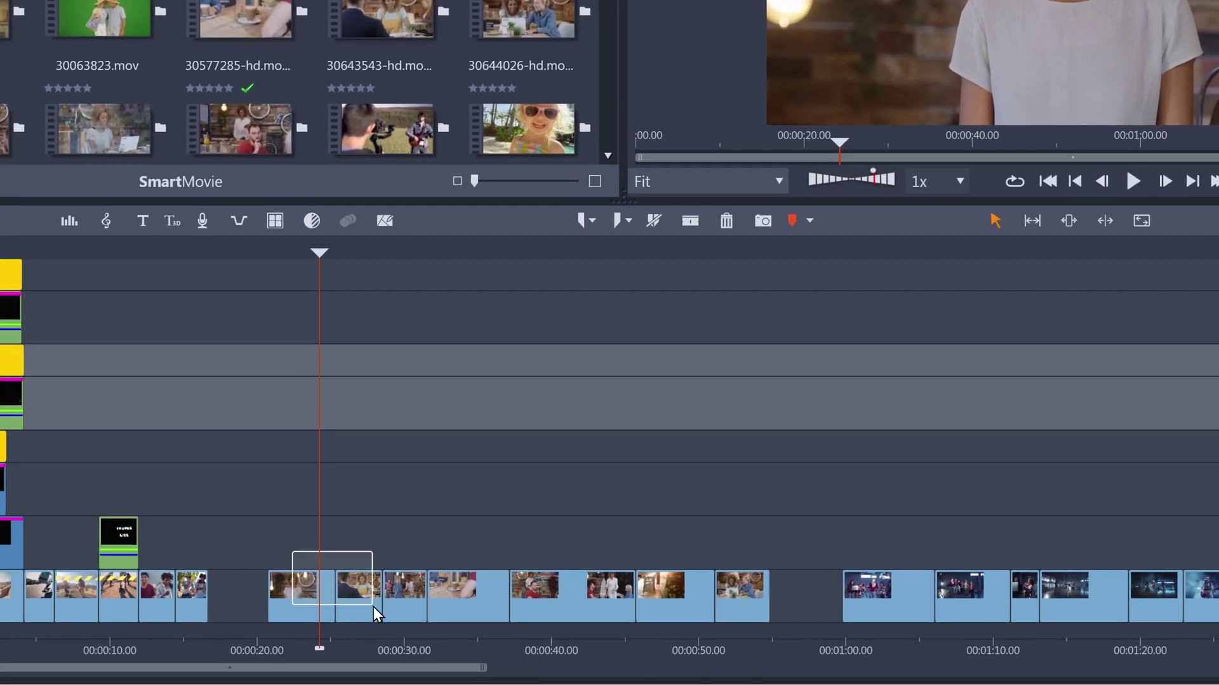
pyautogui.moveTo(373, 607); pyautogui.dragTo(373, 607)
pyautogui.click(458, 595)
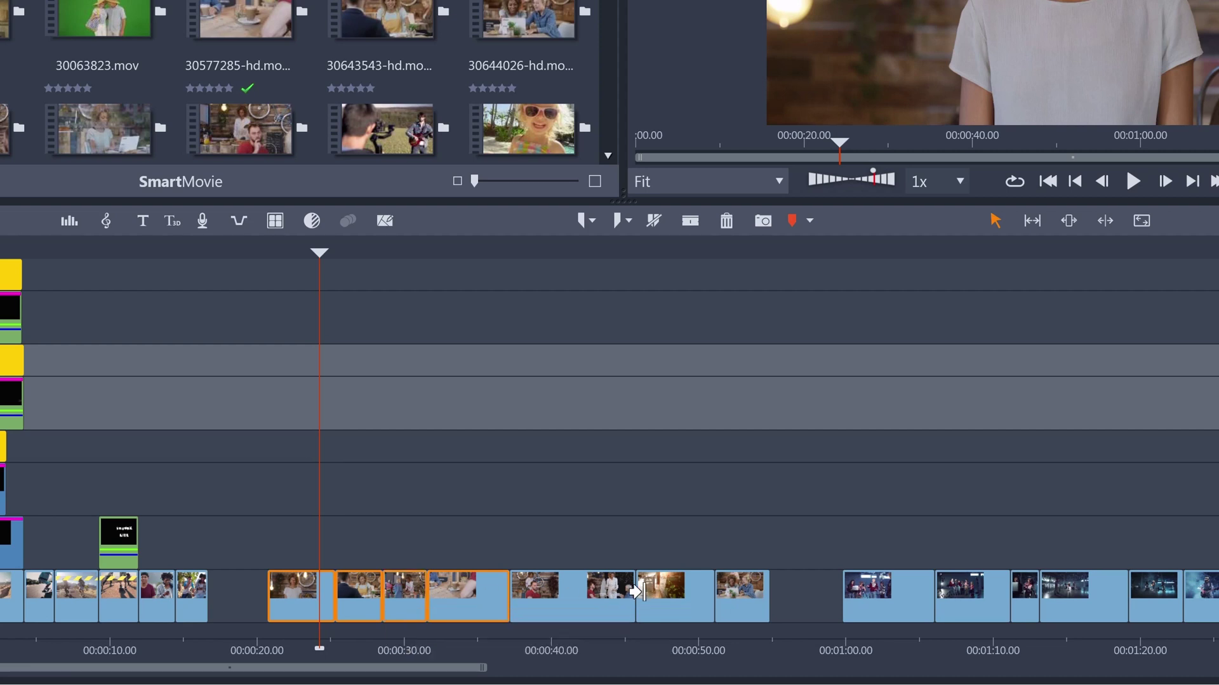
pyautogui.keyDown('shift'); pyautogui.click(736, 596); pyautogui.keyUp('shift')
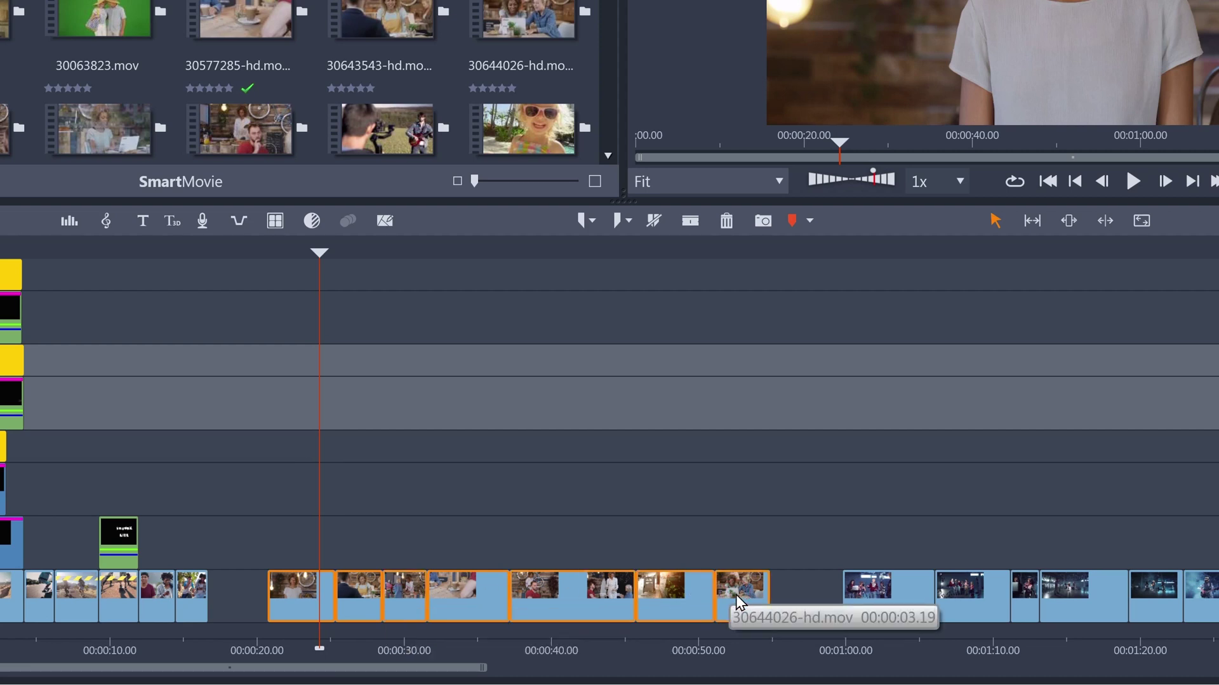
pyautogui.rightClick(737, 595)
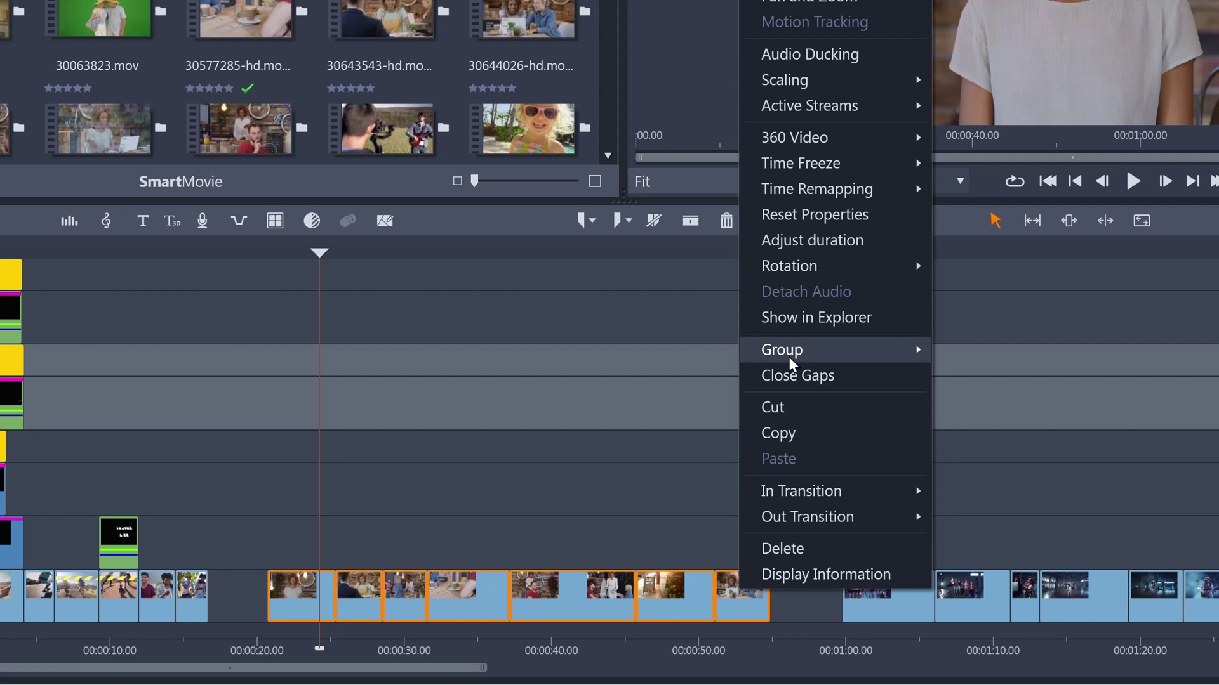
pyautogui.moveTo(791, 355)
pyautogui.click(973, 375)
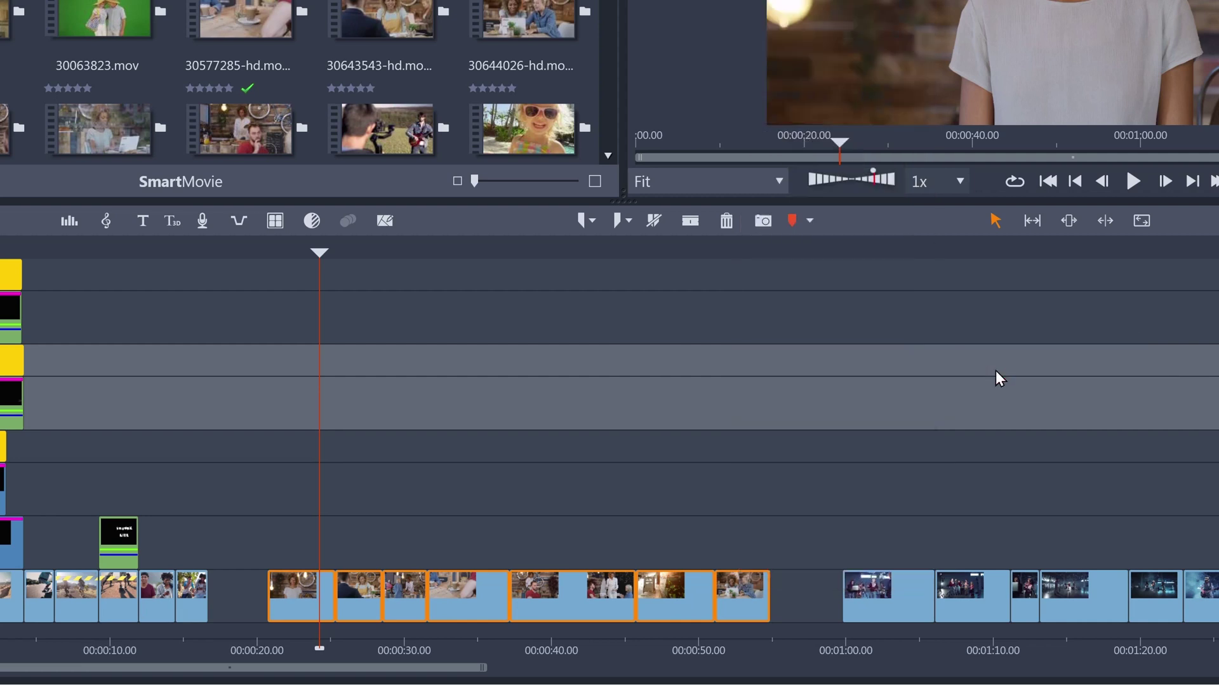
# - Check that clicking one clip selects the whole new group
pyautogui.click(724, 490)
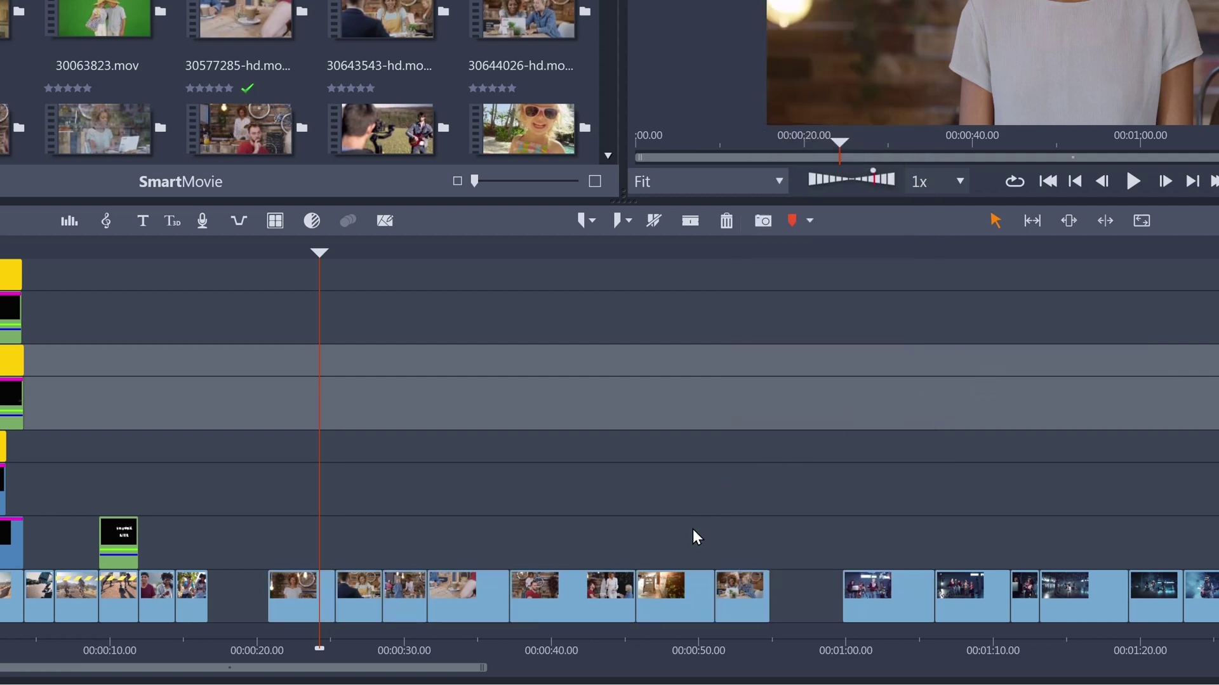
pyautogui.click(676, 612)
pyautogui.click(473, 493)
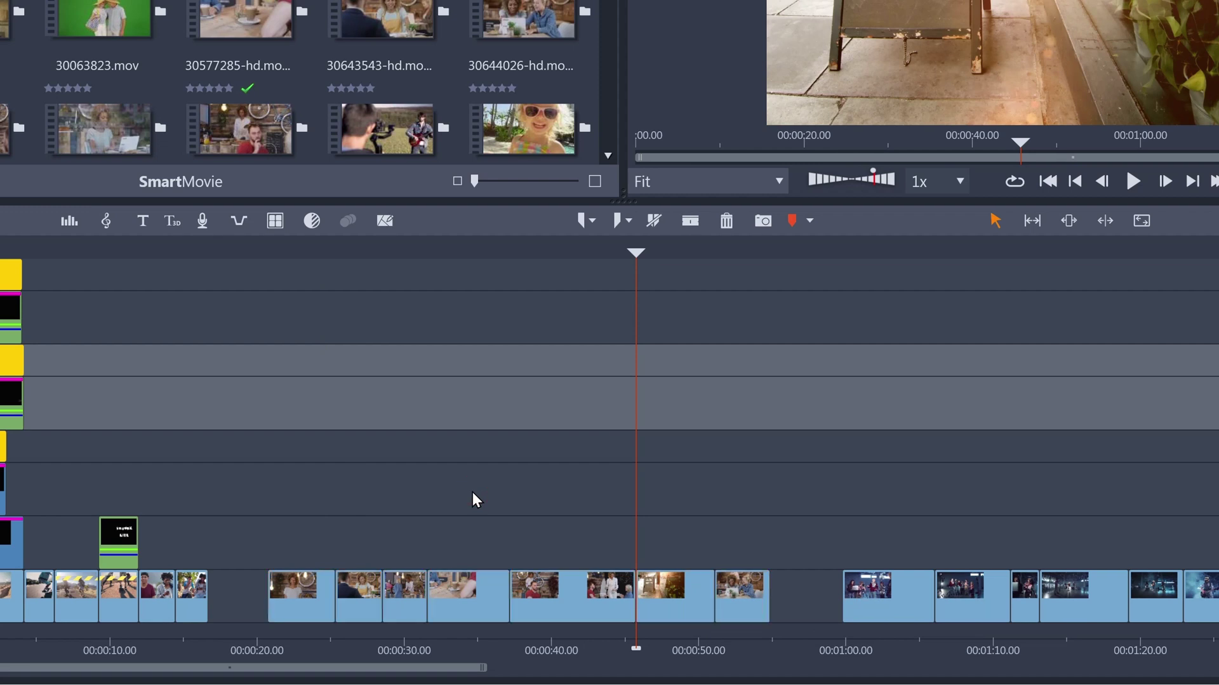
pyautogui.click(298, 614)
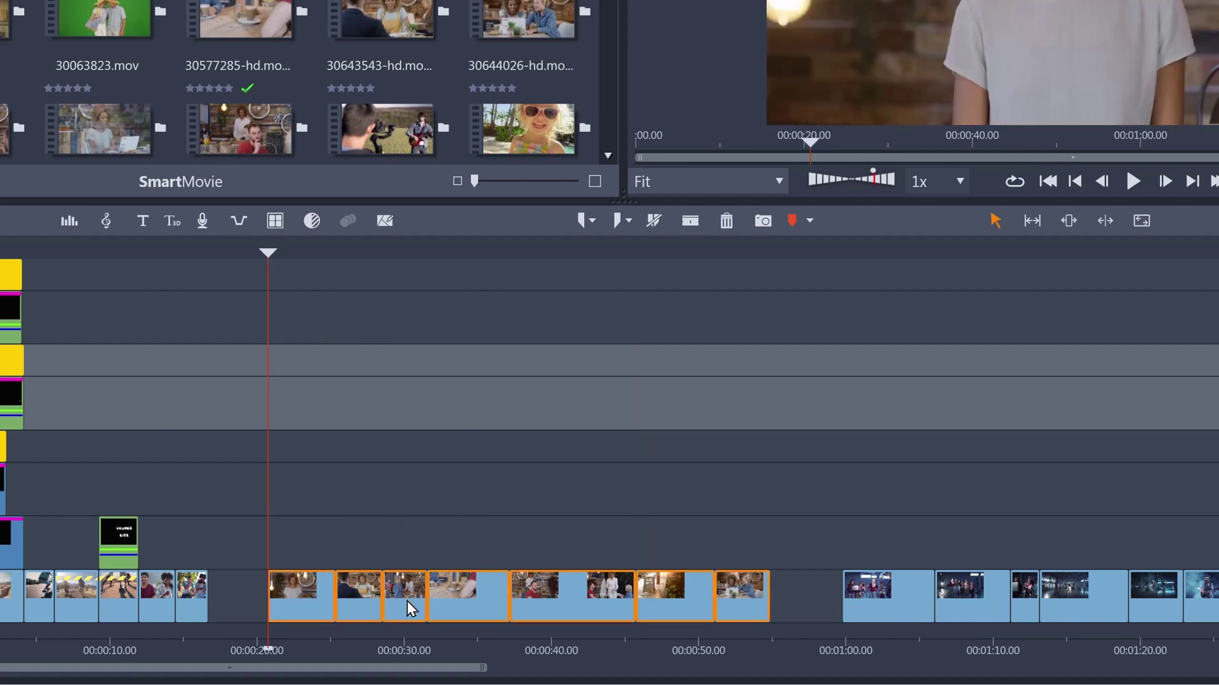
# - Ungroup the grouped bottom-track clips
pyautogui.rightClick(408, 606)
pyautogui.moveTo(489, 360)
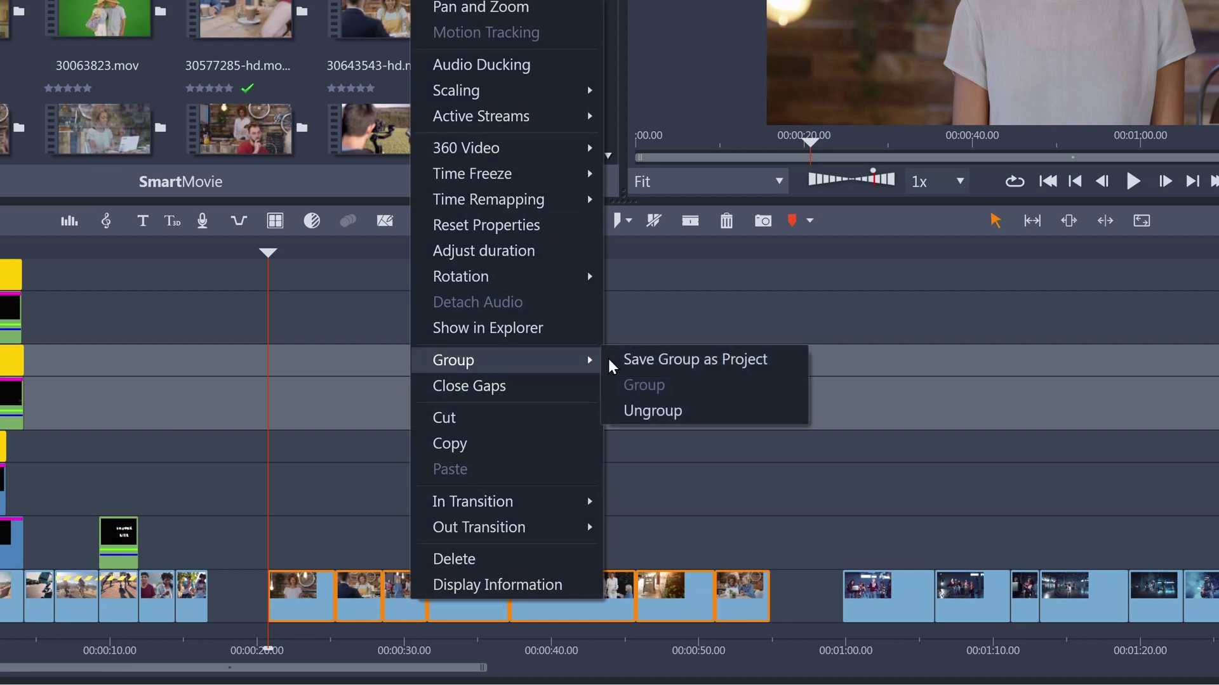
pyautogui.click(660, 410)
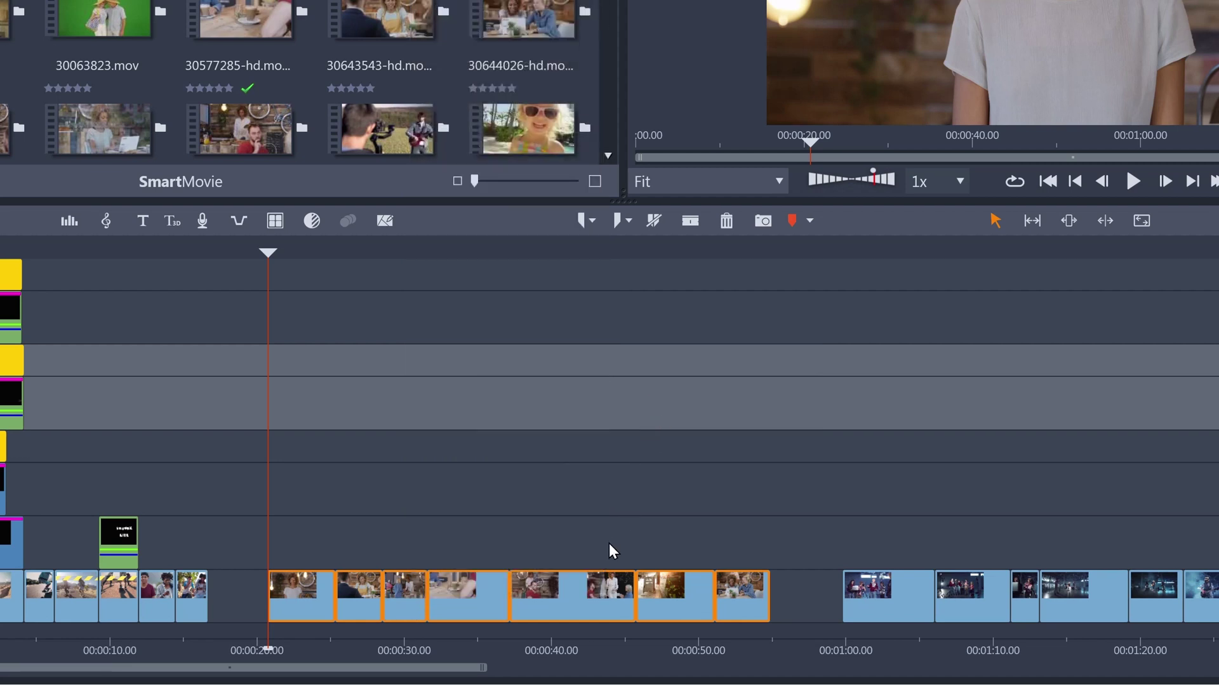
# - Save the seven clips from 00:00:20 as the nested project Keisha Timeline
pyautogui.click(608, 543)
pyautogui.moveTo(304, 538); pyautogui.dragTo(740, 599)
pyautogui.rightClick(740, 599)
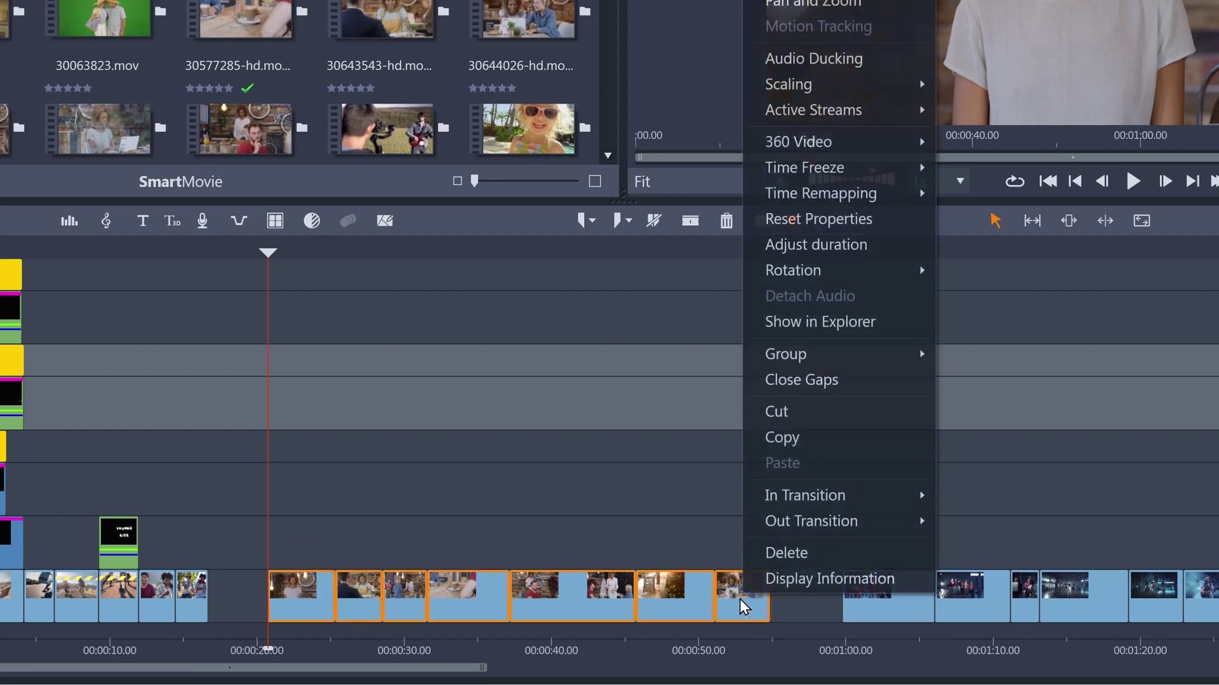
pyautogui.moveTo(814, 367)
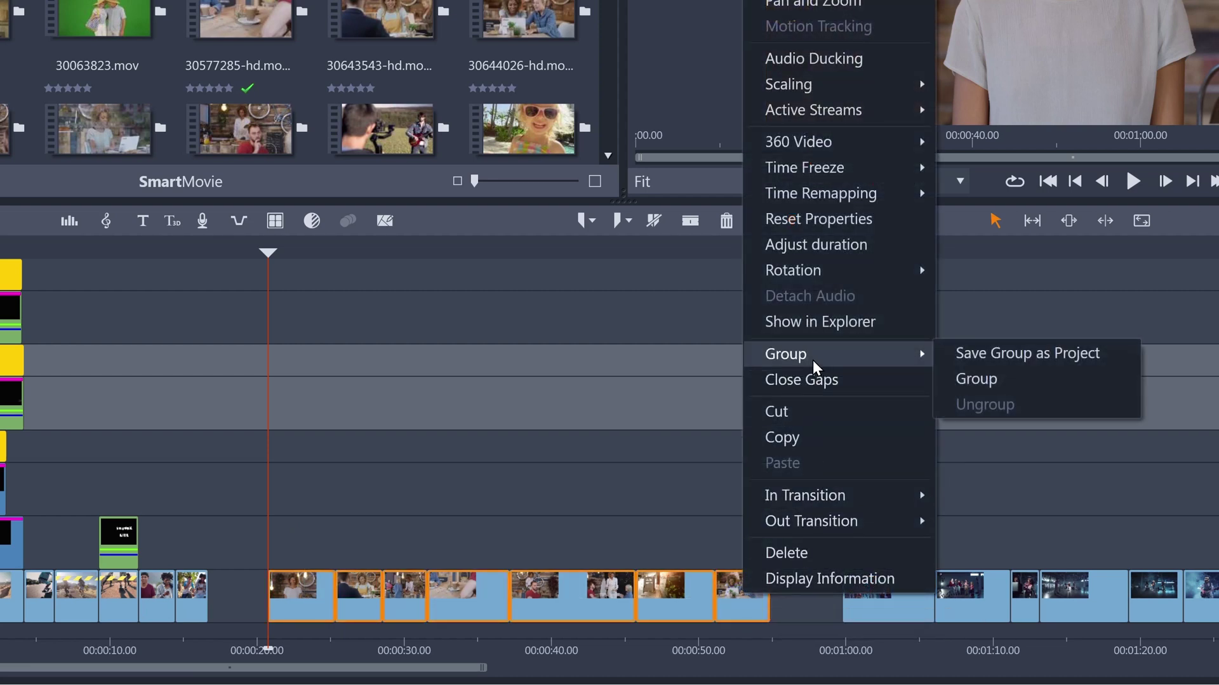
pyautogui.click(987, 361)
pyautogui.write('Keisha Timeline')
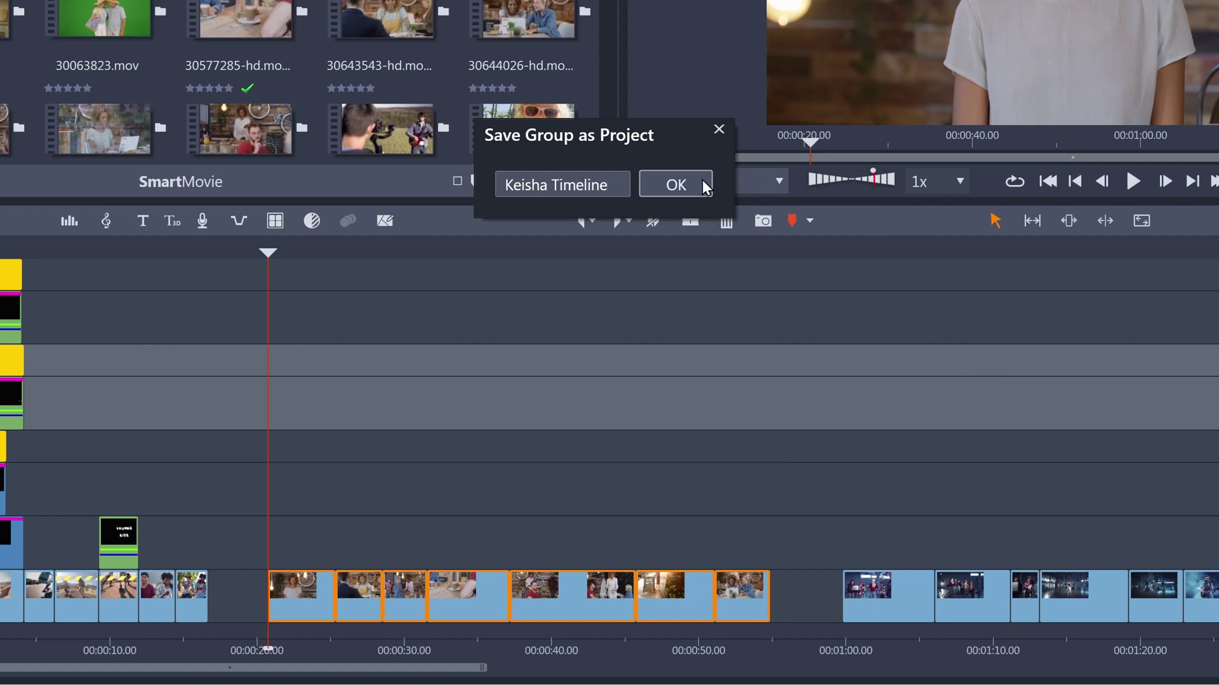
pyautogui.click(702, 183)
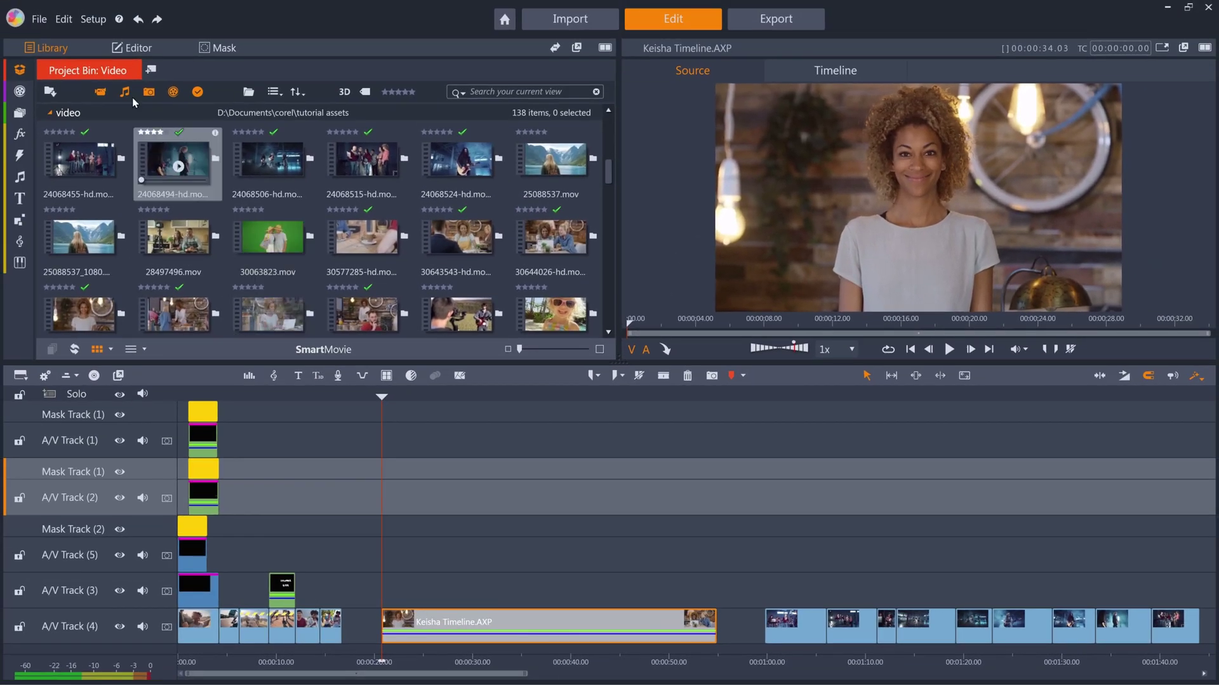
# - Scale the nested Keisha Timeline clip to 73.9% and rotate it to 4.1
pyautogui.click(136, 50)
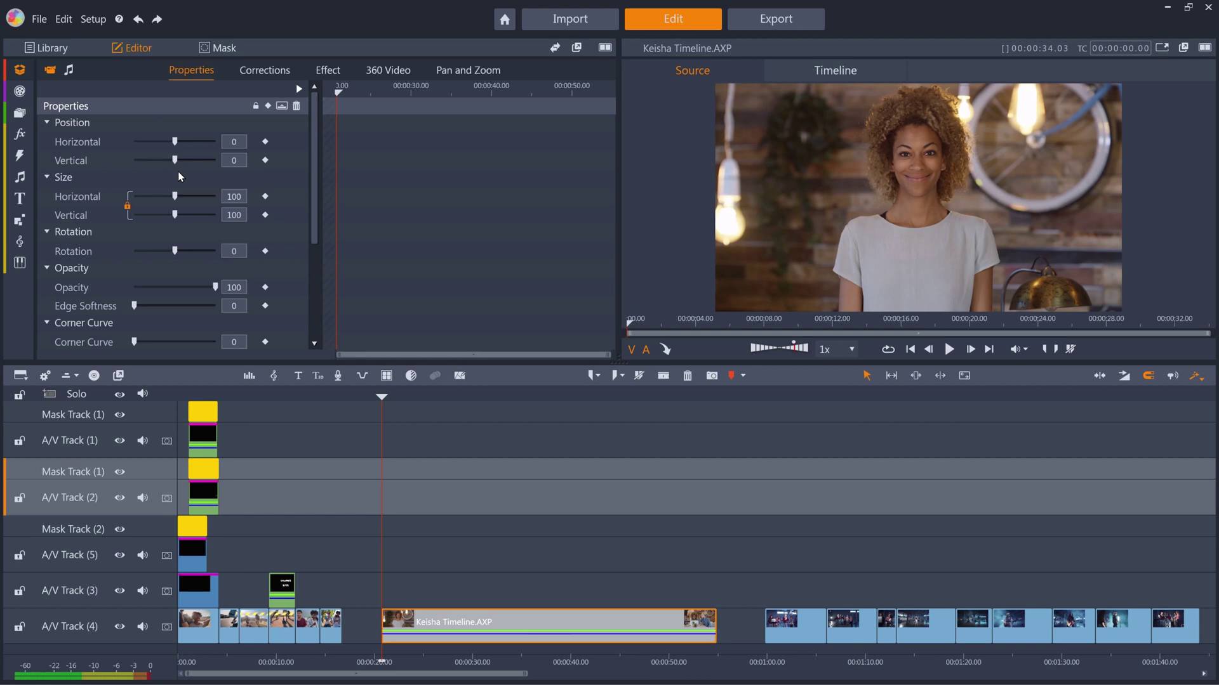
pyautogui.moveTo(175, 196); pyautogui.dragTo(163, 199)
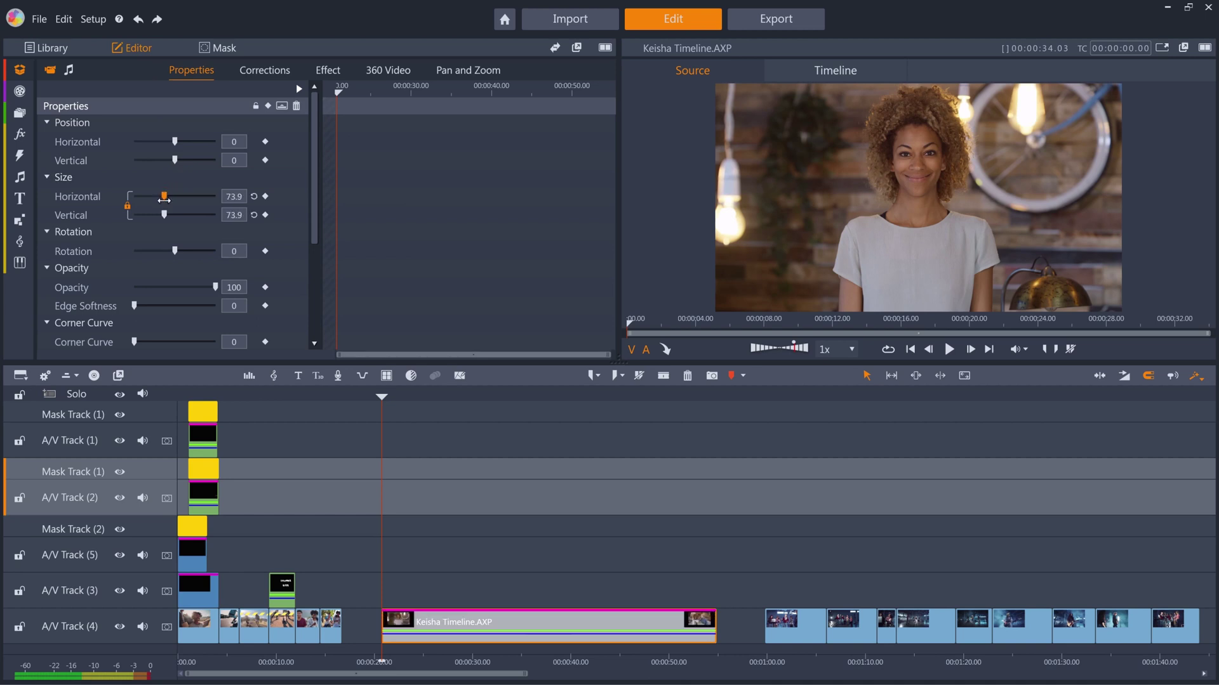
pyautogui.click(794, 72)
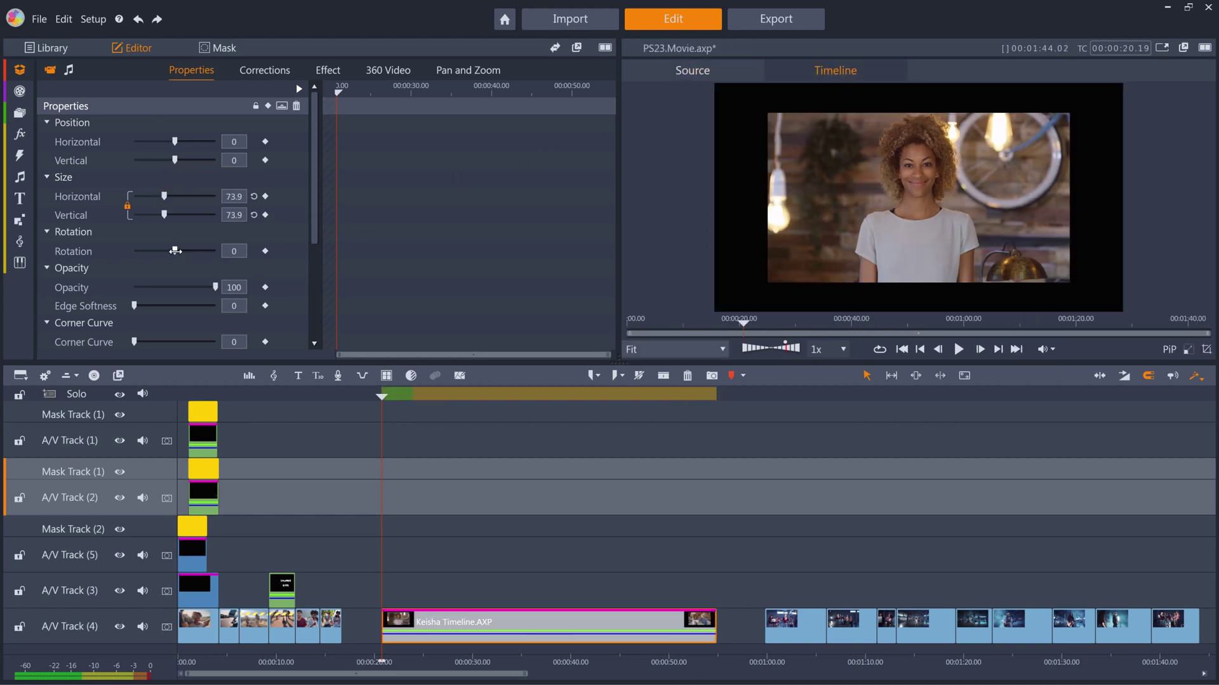
pyautogui.moveTo(175, 251); pyautogui.dragTo(176, 250)
# - Give the nested clip a white border 8.5 wide
pyautogui.scroll(-5, 312, 311)
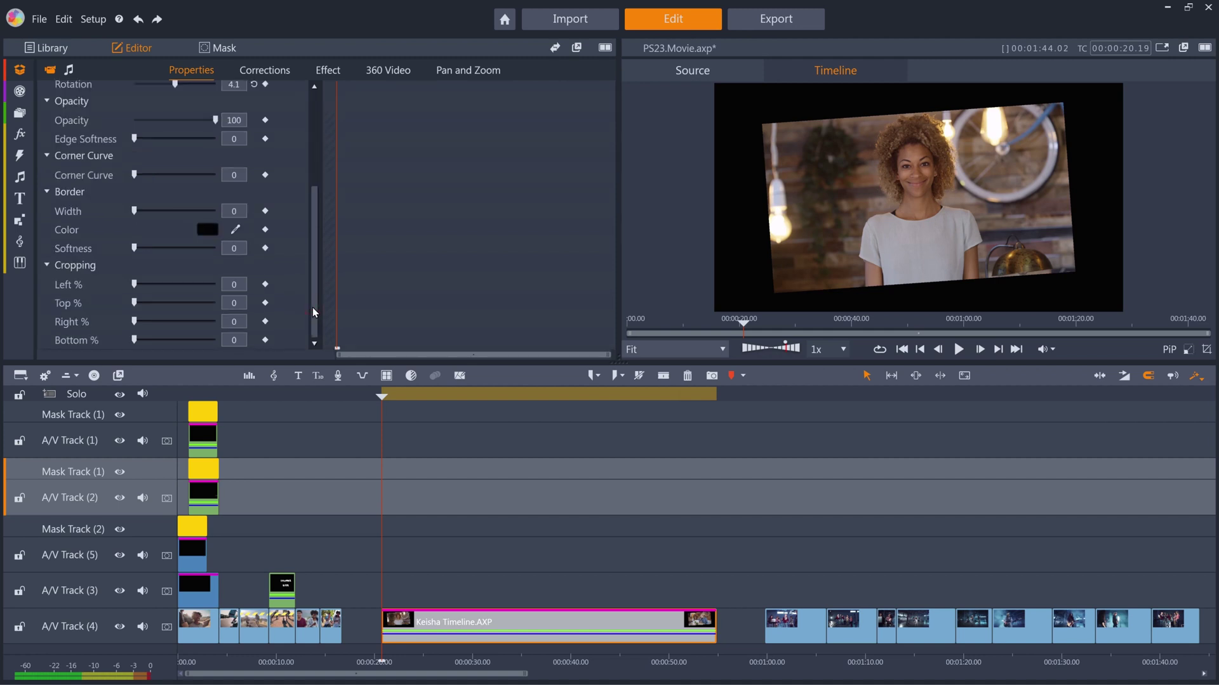
pyautogui.click(207, 232)
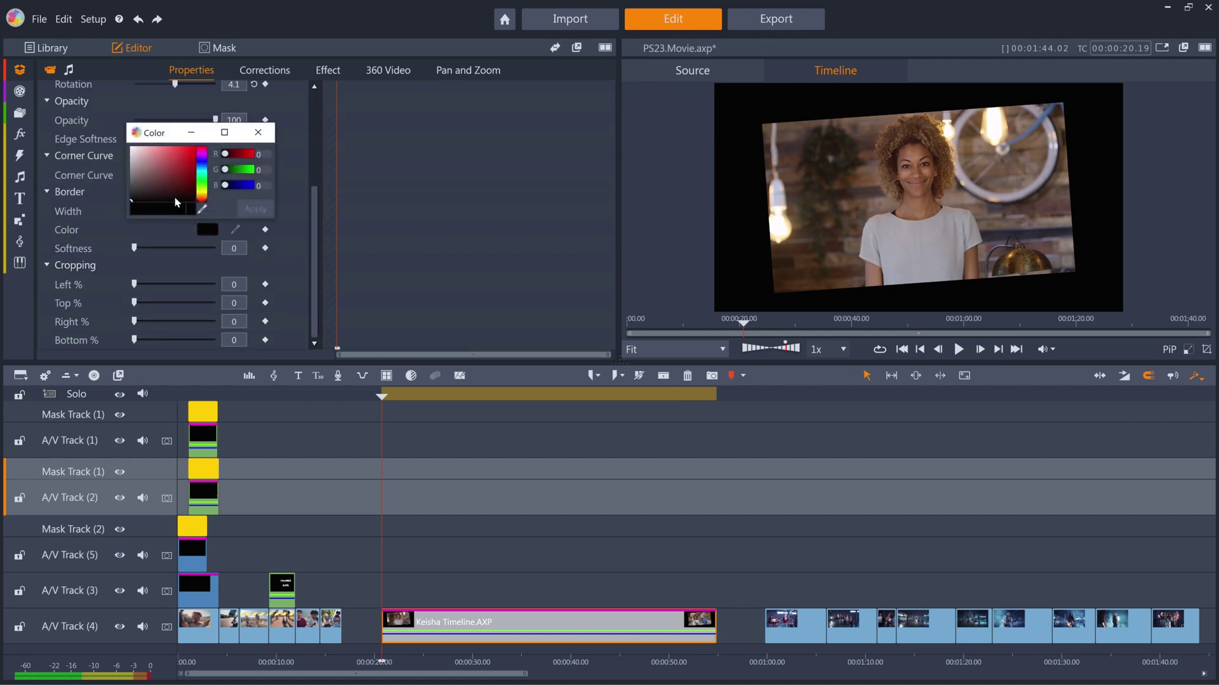
pyautogui.click(254, 210)
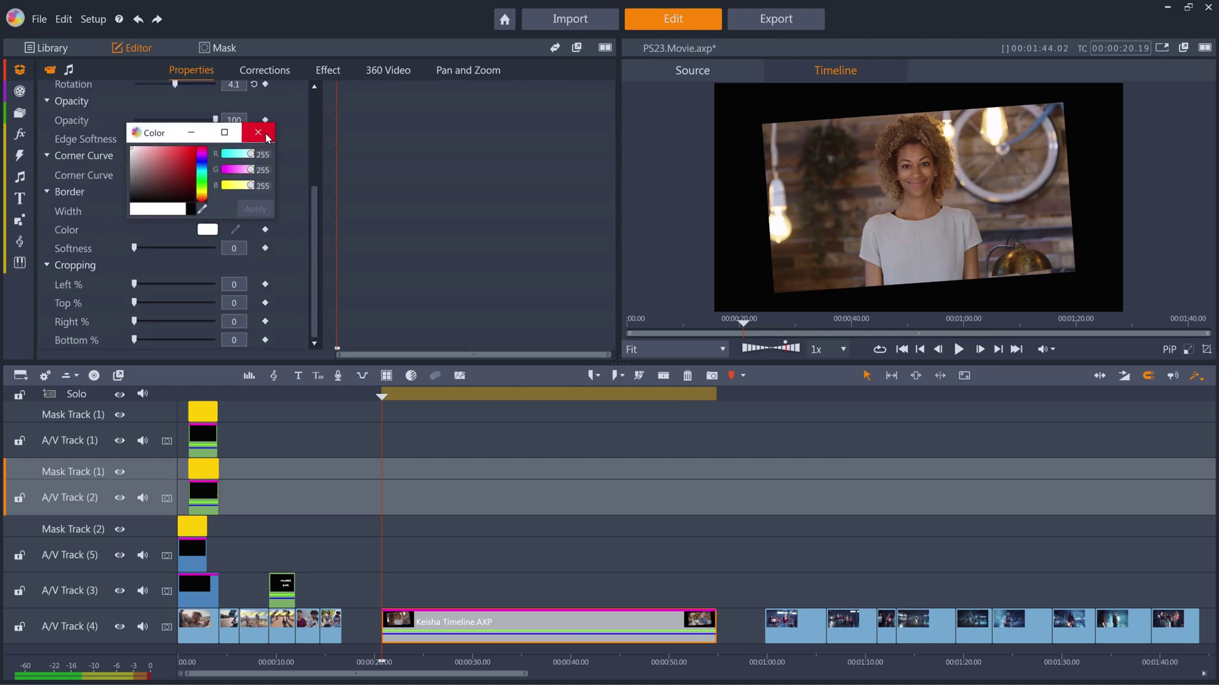
pyautogui.click(258, 133)
pyautogui.moveTo(135, 210); pyautogui.dragTo(141, 210)
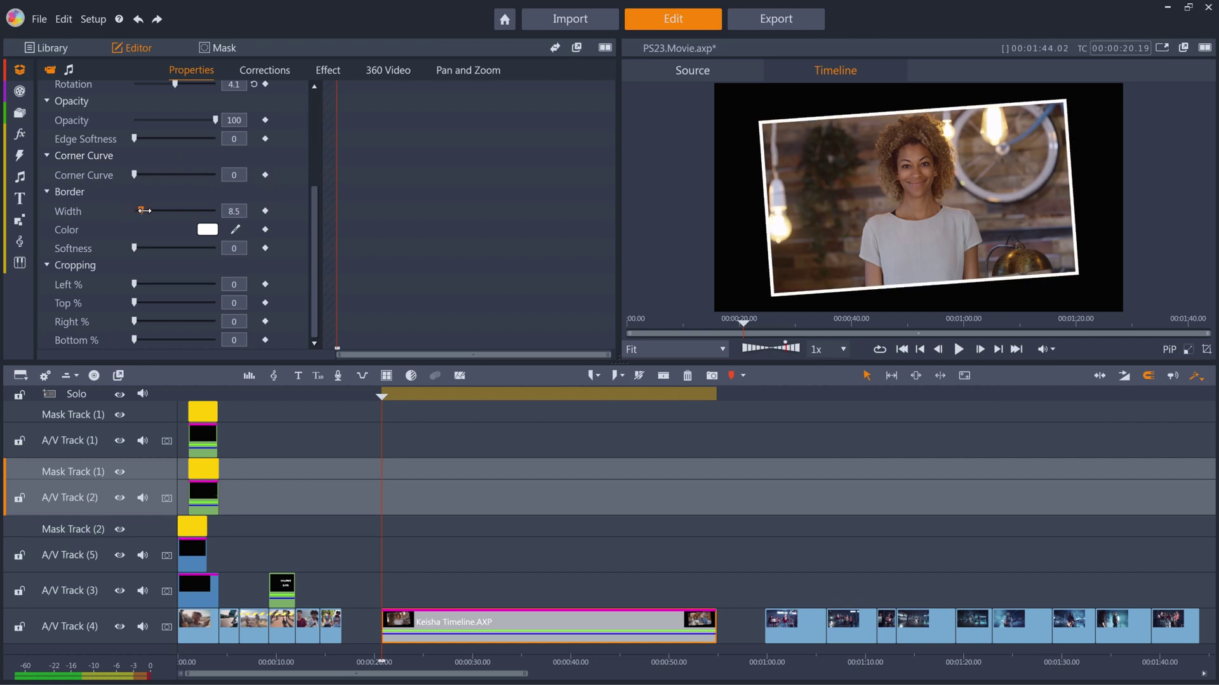
pyautogui.moveTo(380, 398)
pyautogui.mouseDown()
pyautogui.moveTo(631, 440)
pyautogui.moveTo(400, 407)
pyautogui.moveTo(389, 419)
pyautogui.mouseUp()
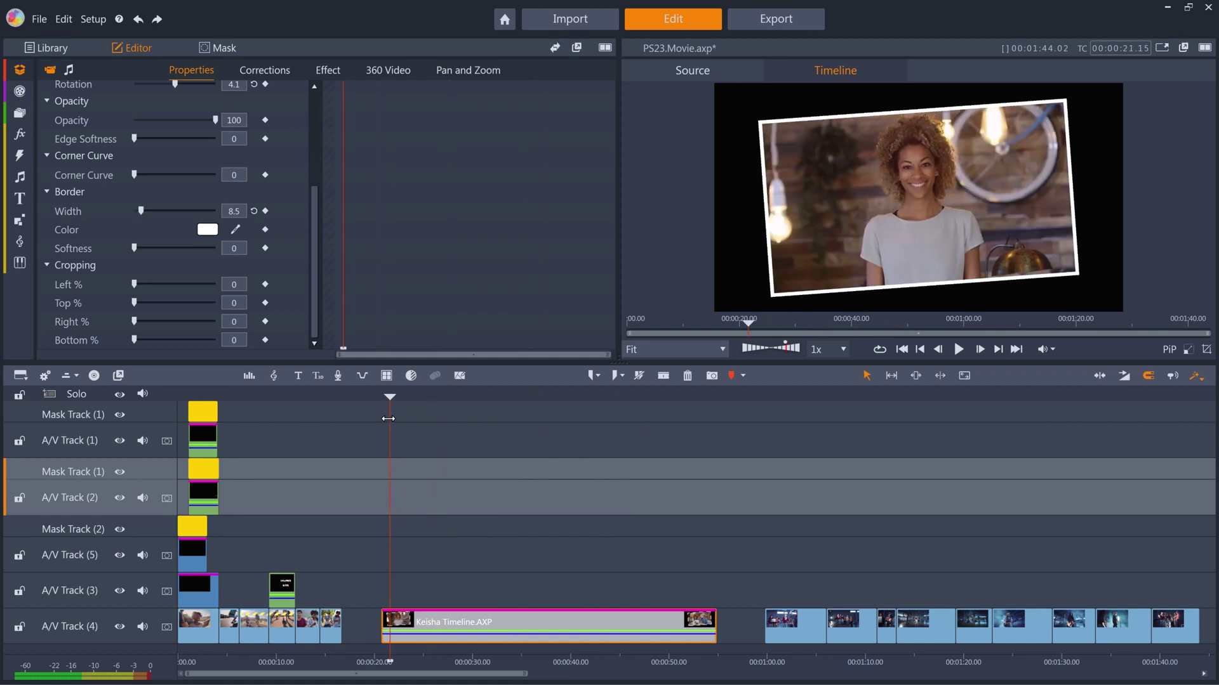
# - Keyframe horizontal position so the clip starts at 105.7, off the right edge
pyautogui.click(313, 103)
pyautogui.click(266, 143)
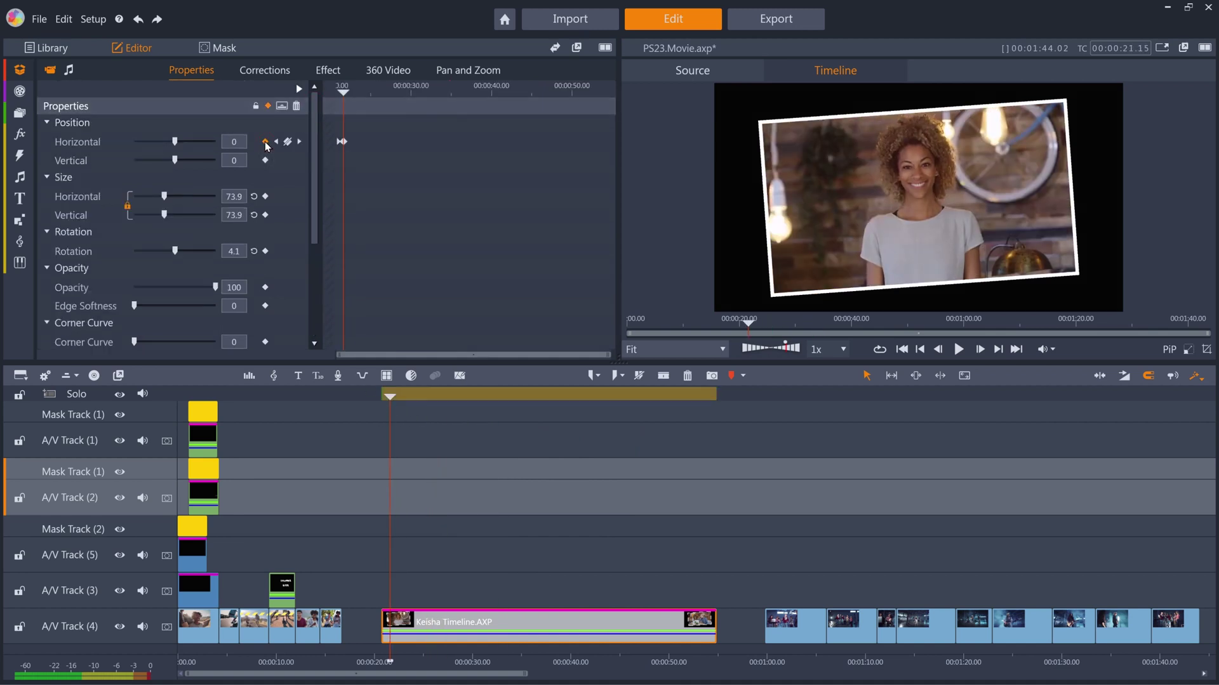
pyautogui.click(276, 144)
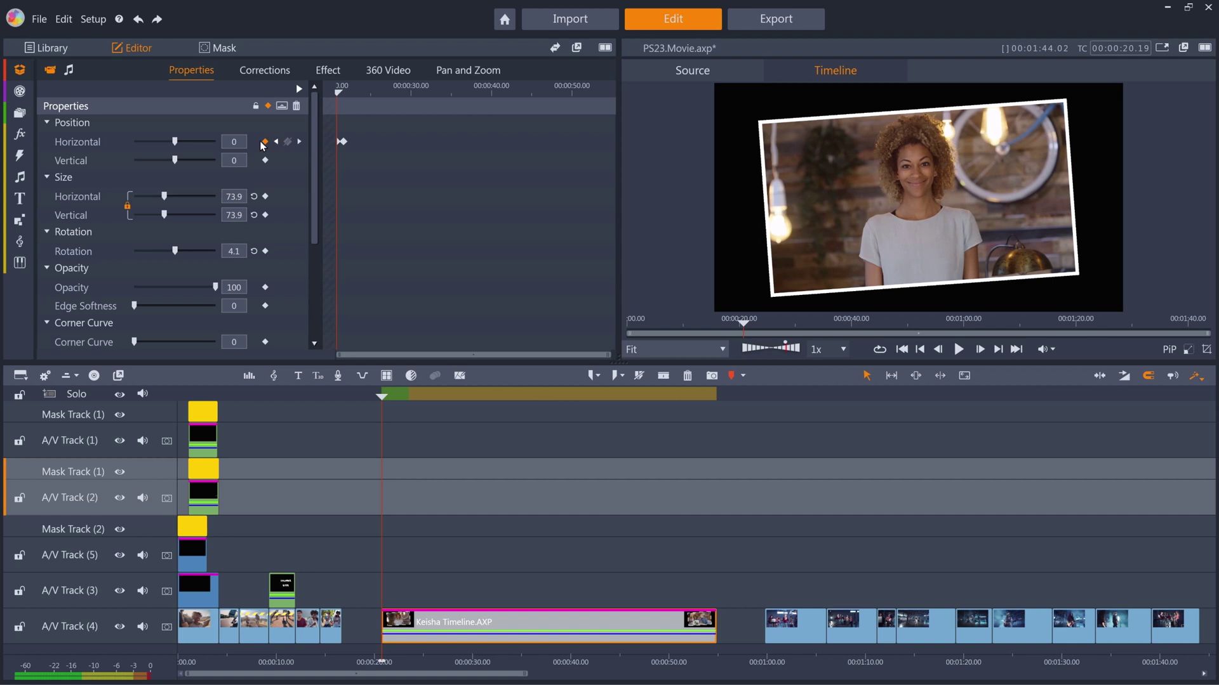
pyautogui.moveTo(183, 139); pyautogui.dragTo(206, 139)
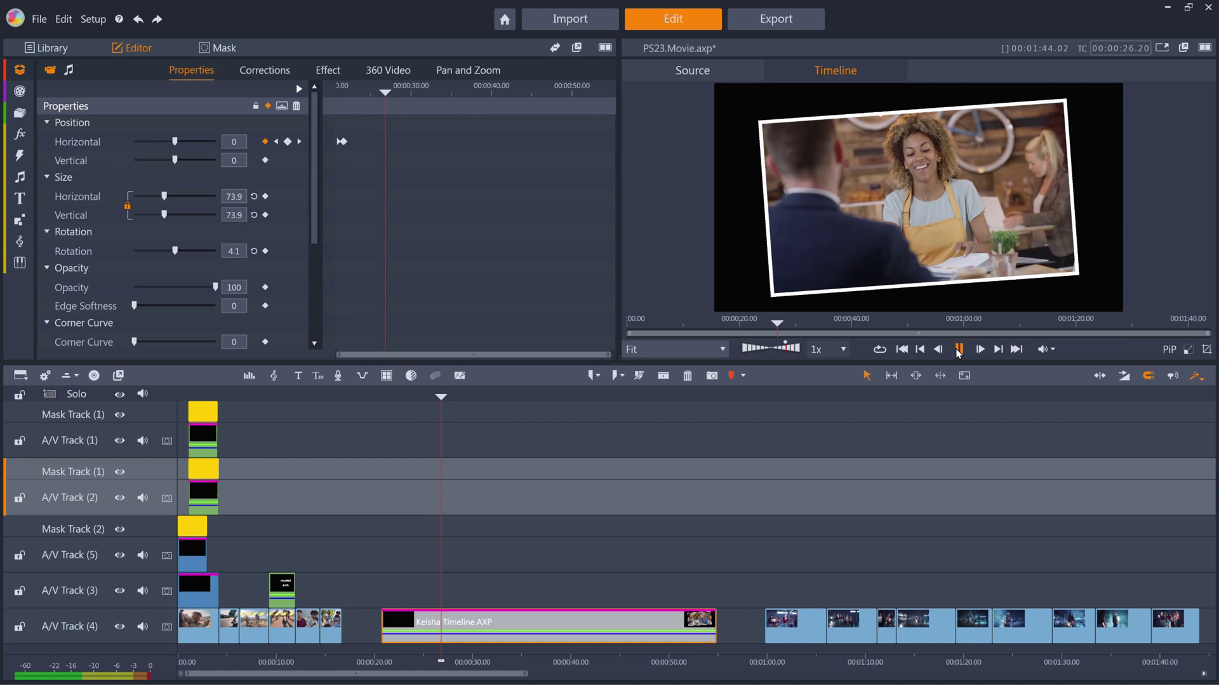
# - In Keisha Timeline, move the second clip past the next one, preview, then undo
pyautogui.click(958, 350)
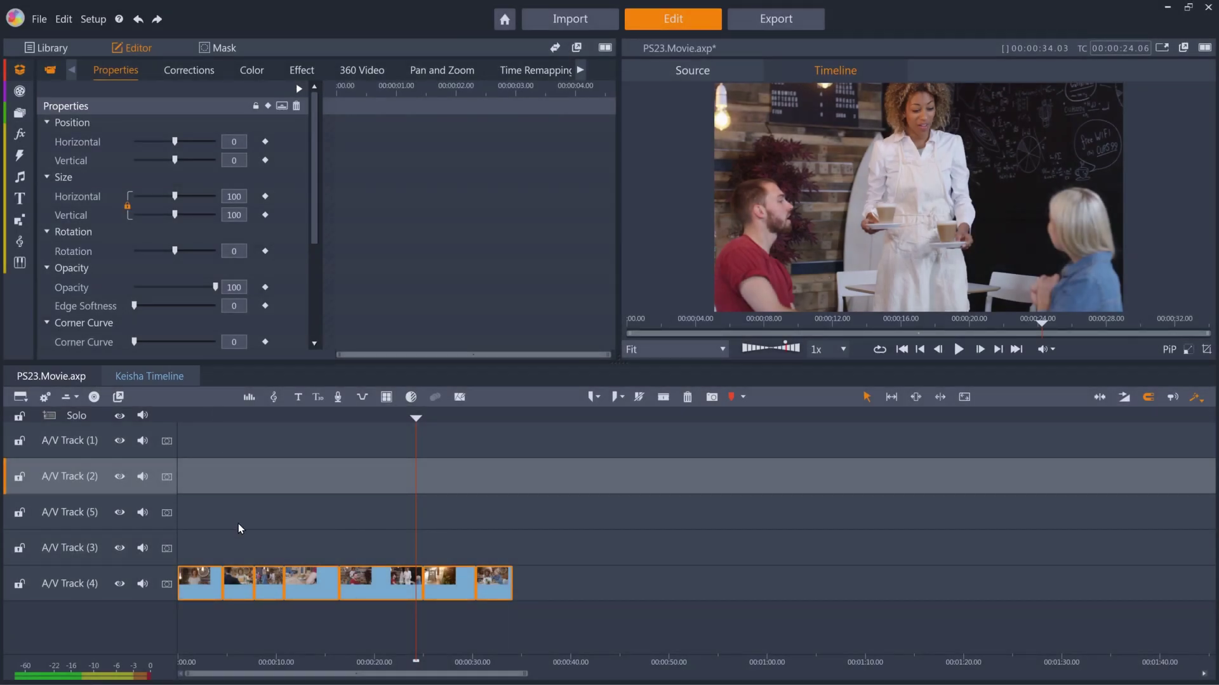
pyautogui.click(237, 536)
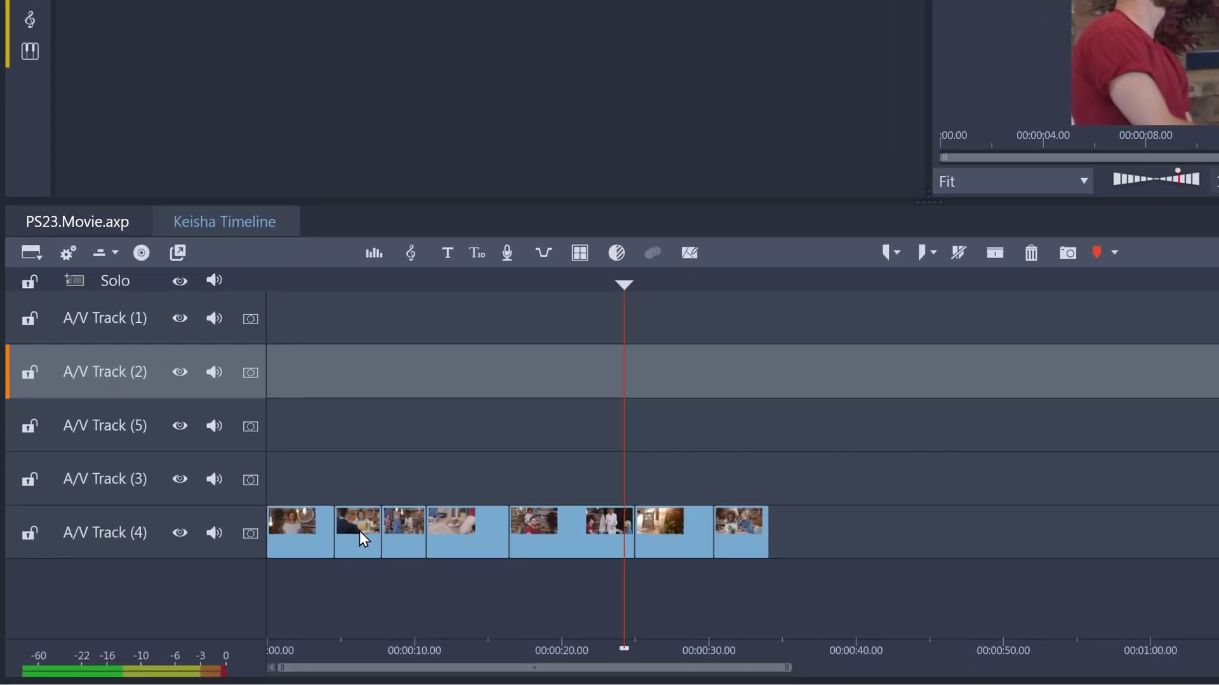
pyautogui.click(240, 586)
pyautogui.moveTo(359, 541); pyautogui.dragTo(408, 538)
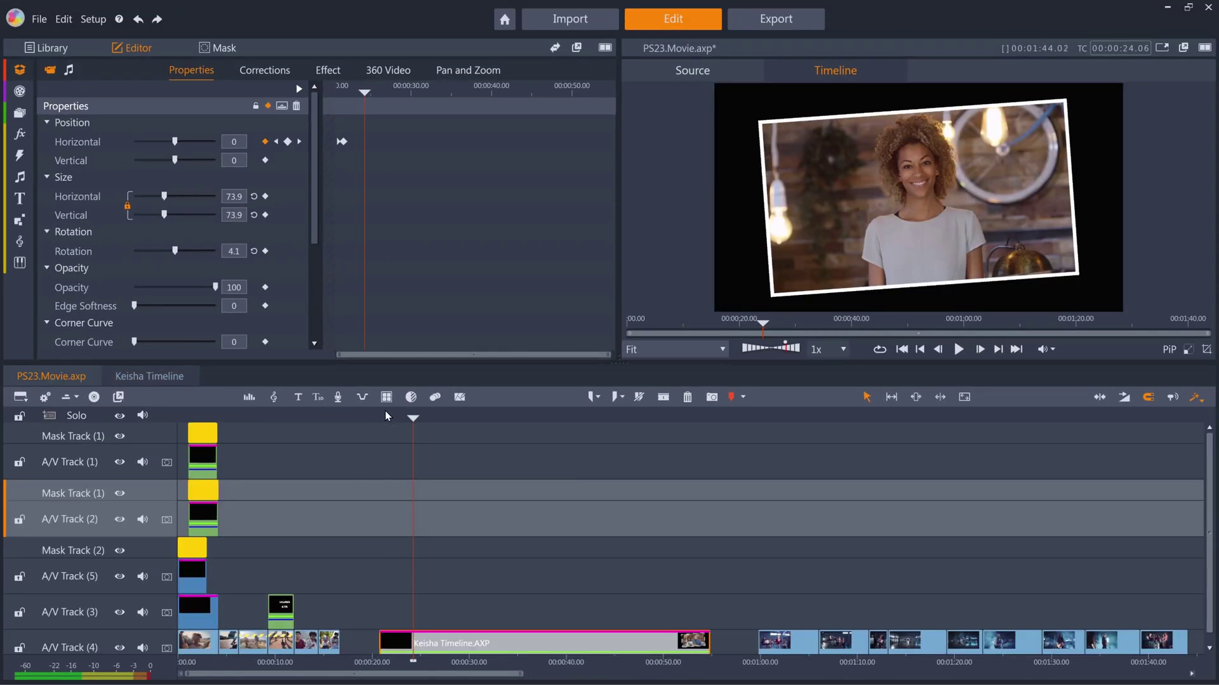
pyautogui.moveTo(385, 416); pyautogui.dragTo(474, 417)
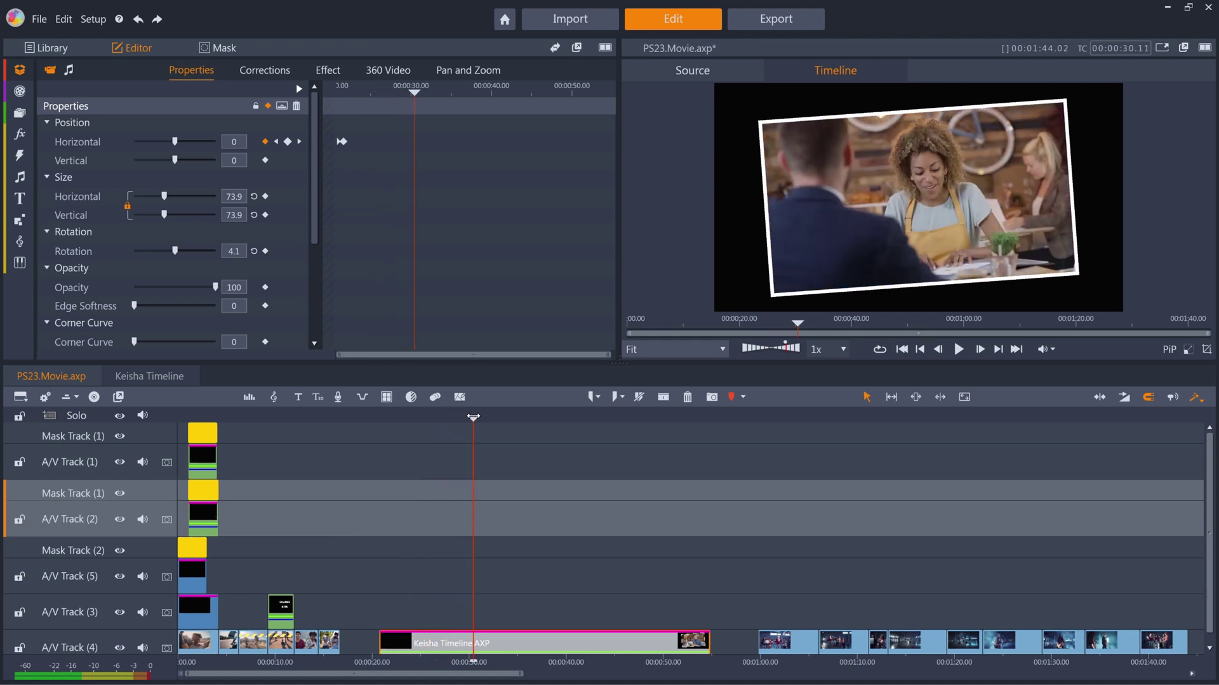
pyautogui.click(138, 20)
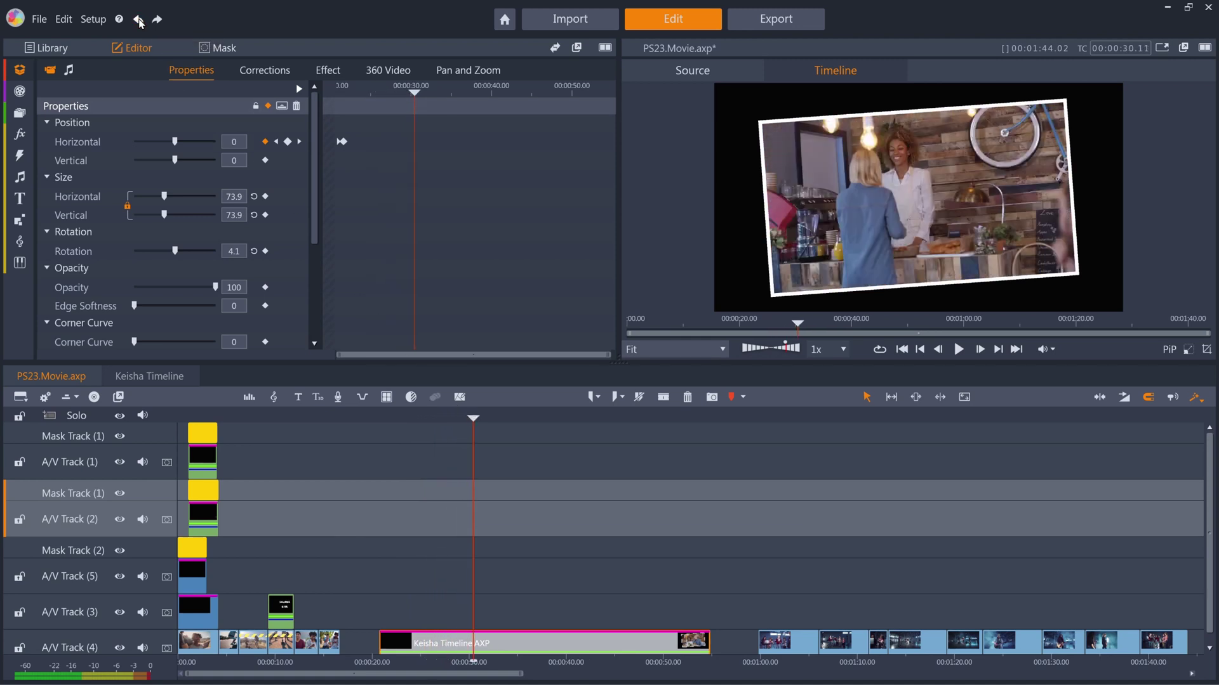
# - Undo the keyframe, border, tilt, size and nesting changes on the Keisha clips
pyautogui.click(139, 19)
pyautogui.click(139, 20)
pyautogui.click(139, 20)
pyautogui.click(138, 20)
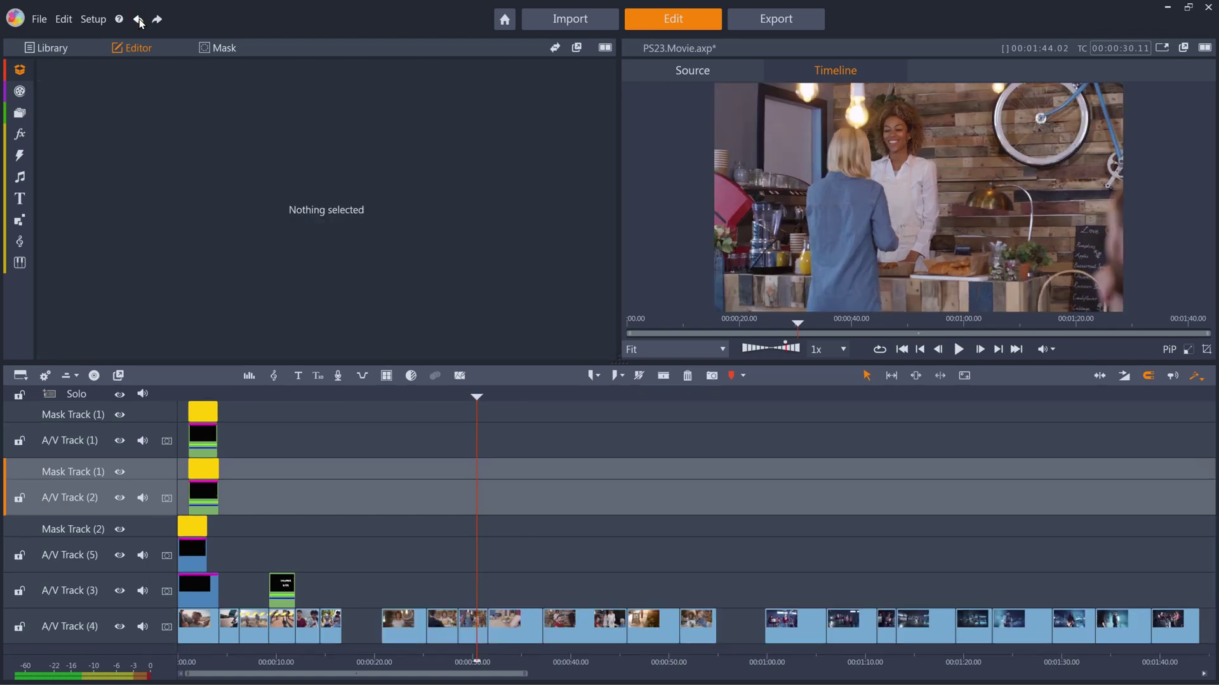
# - Review the movie at the start, around 5 s, 45 s and one minute
pyautogui.moveTo(444, 390); pyautogui.dragTo(201, 377)
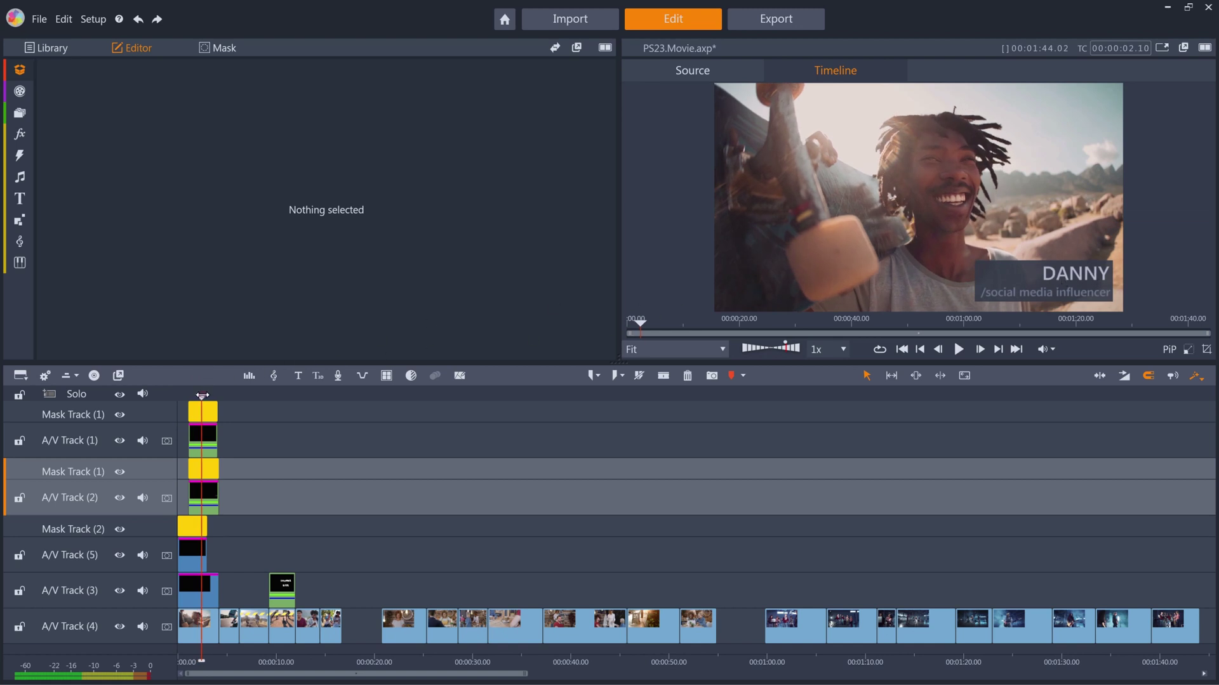
pyautogui.moveTo(202, 396); pyautogui.dragTo(229, 396)
pyautogui.moveTo(400, 396); pyautogui.dragTo(621, 405)
pyautogui.moveTo(786, 392)
pyautogui.mouseDown()
pyautogui.moveTo(1107, 396)
pyautogui.moveTo(779, 397)
pyautogui.mouseUp()
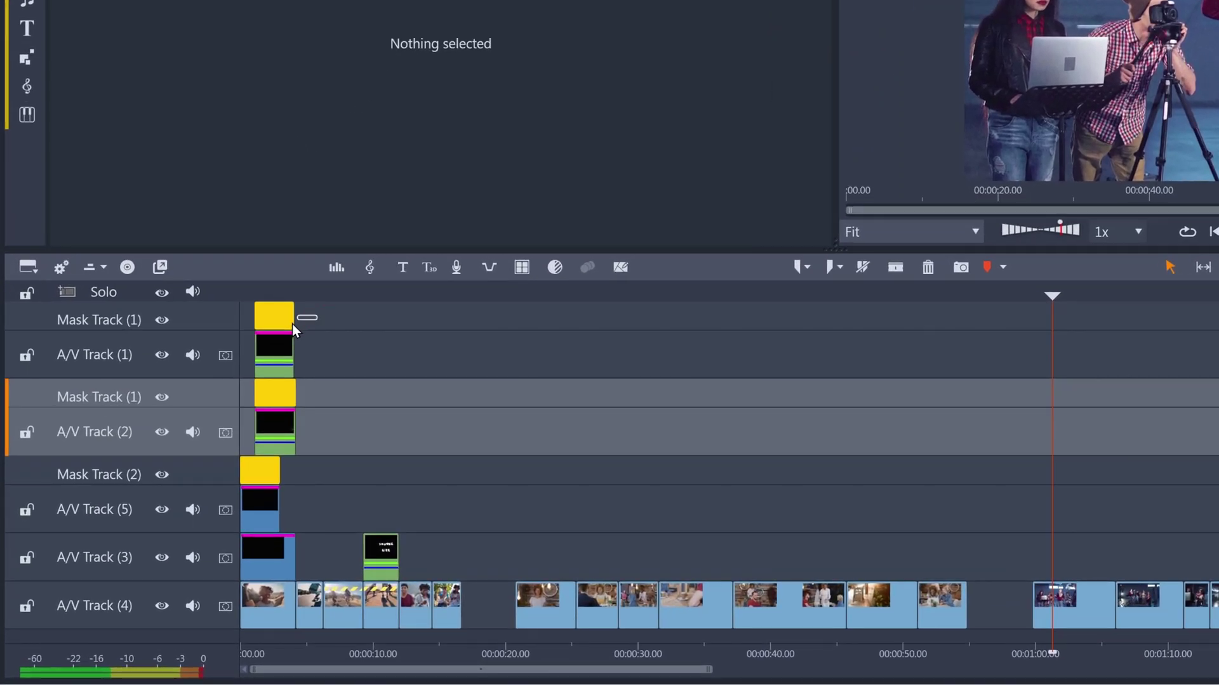
# - Save the lower-third clips on the top tracks as nested project PS23 Lower Third
pyautogui.moveTo(235, 409); pyautogui.dragTo(184, 602)
pyautogui.rightClick(261, 566)
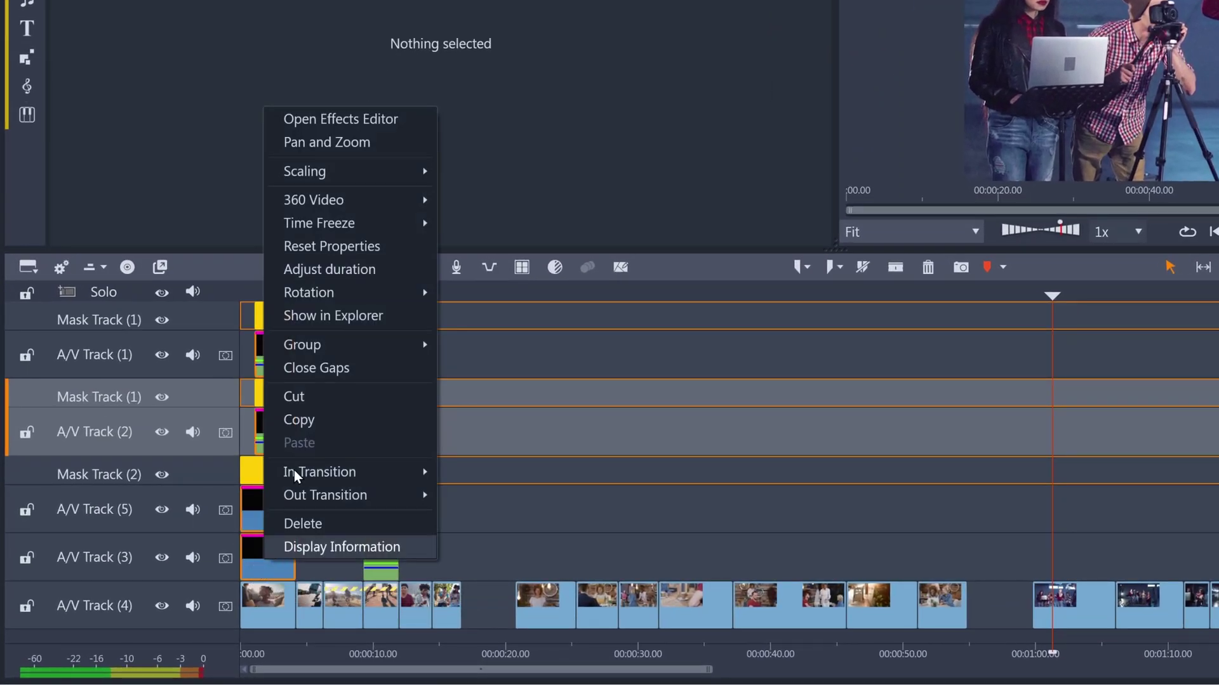
pyautogui.moveTo(311, 346)
pyautogui.click(519, 344)
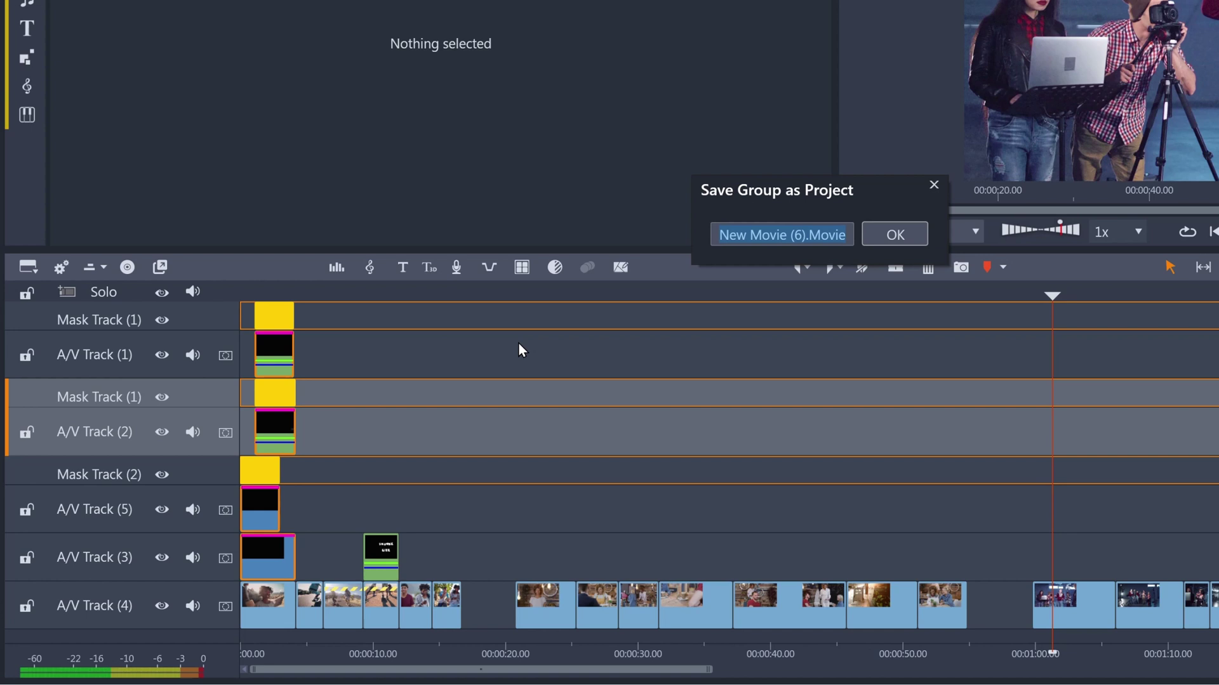
pyautogui.write('PS23 Lower Third')
pyautogui.press('Return')
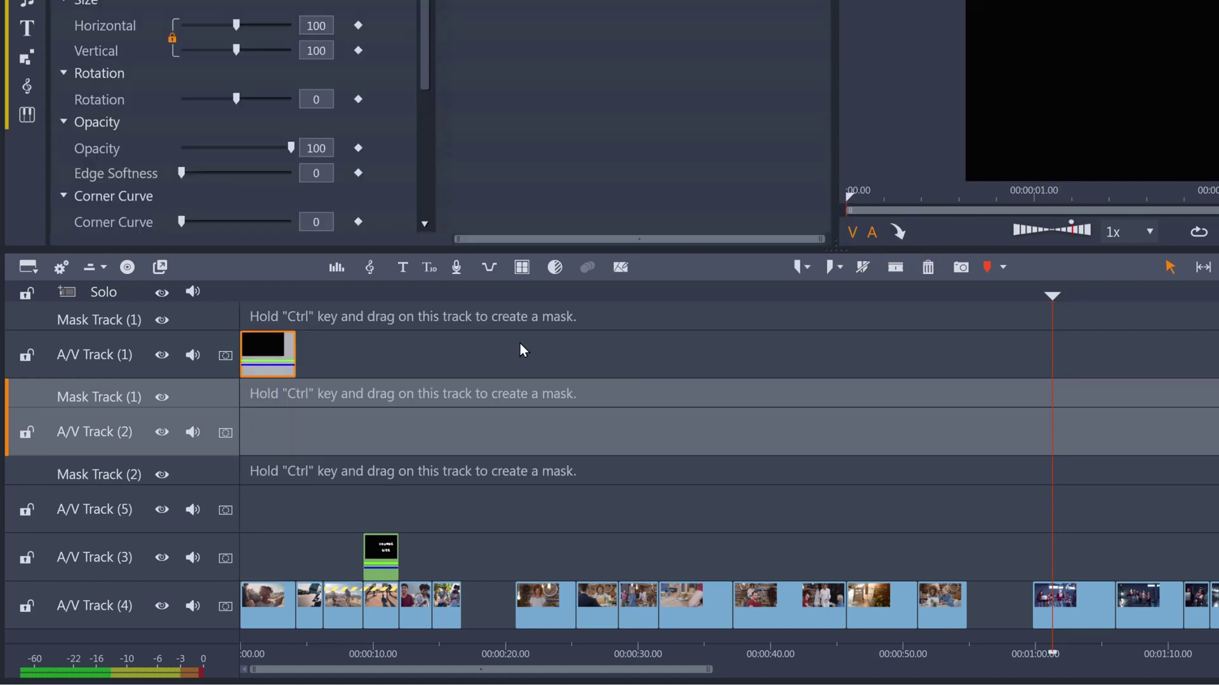
# - Delete the empty mask tracks and A/V Tracks (2) and (5)
pyautogui.rightClick(204, 318)
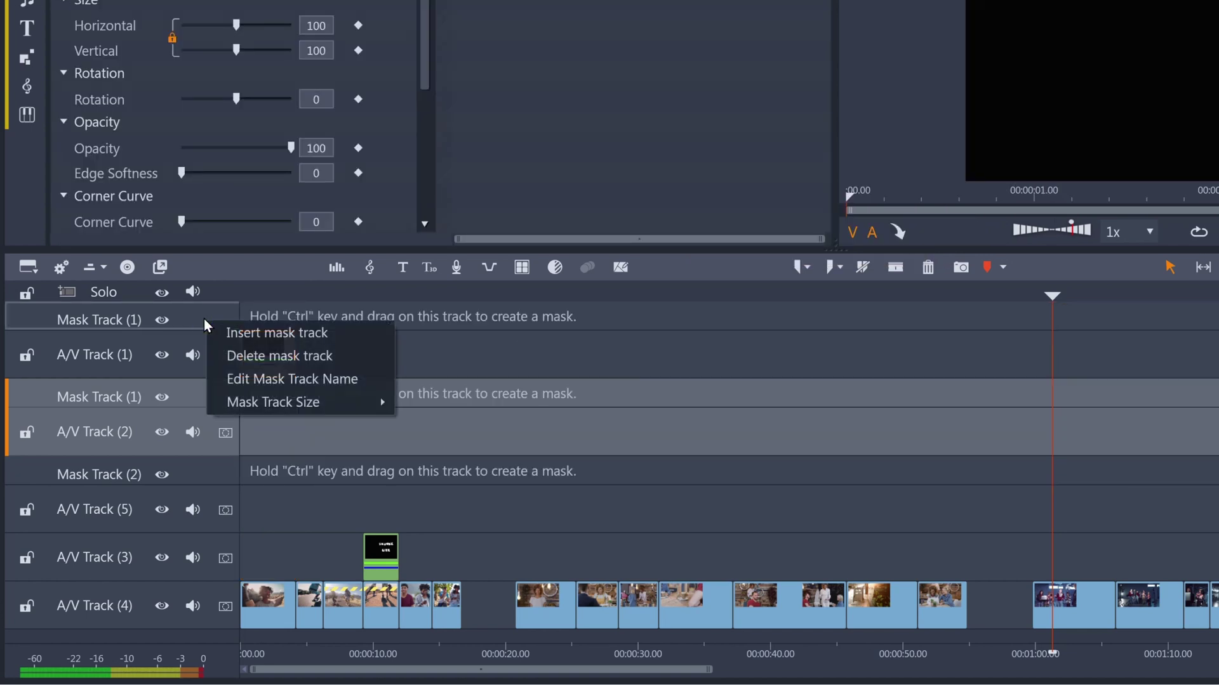
pyautogui.click(238, 352)
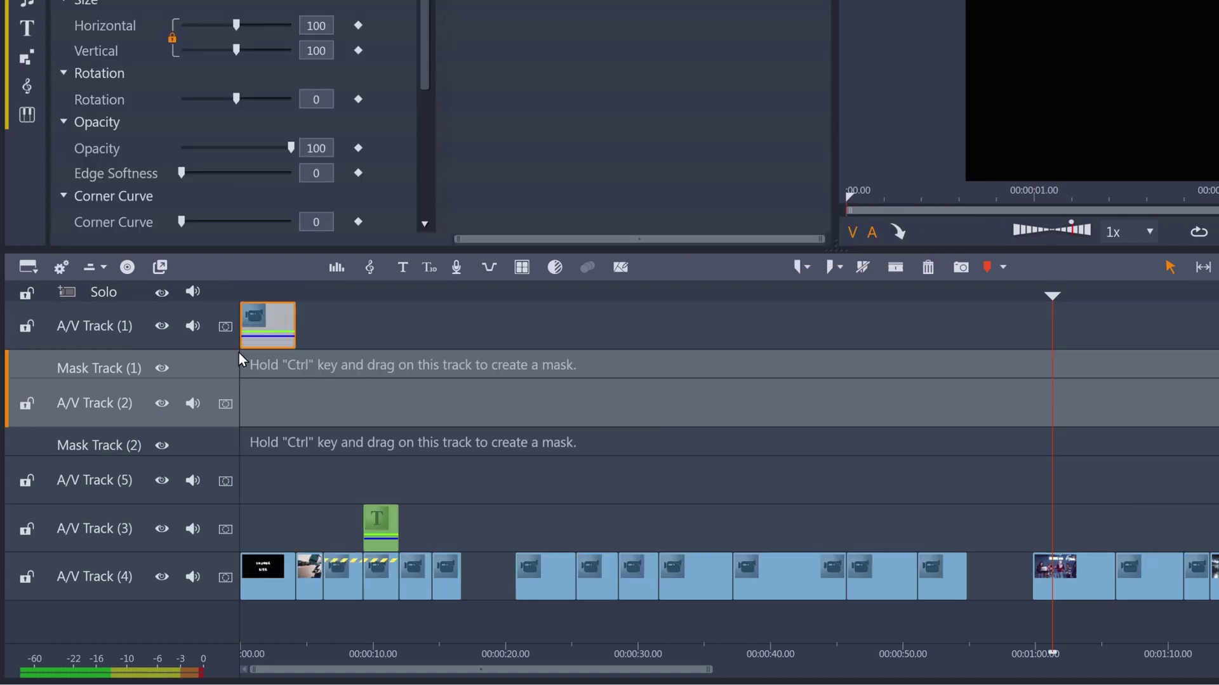
pyautogui.rightClick(230, 389)
pyautogui.click(237, 424)
pyautogui.rightClick(210, 373)
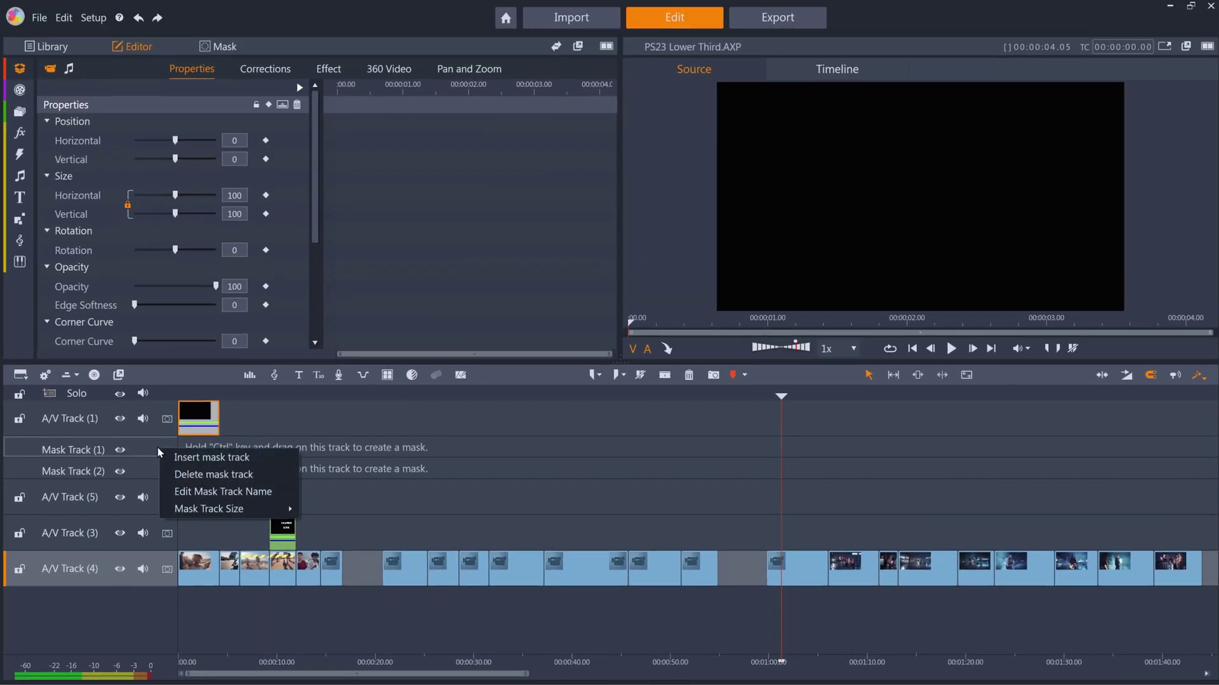
pyautogui.click(226, 406)
pyautogui.rightClick(163, 452)
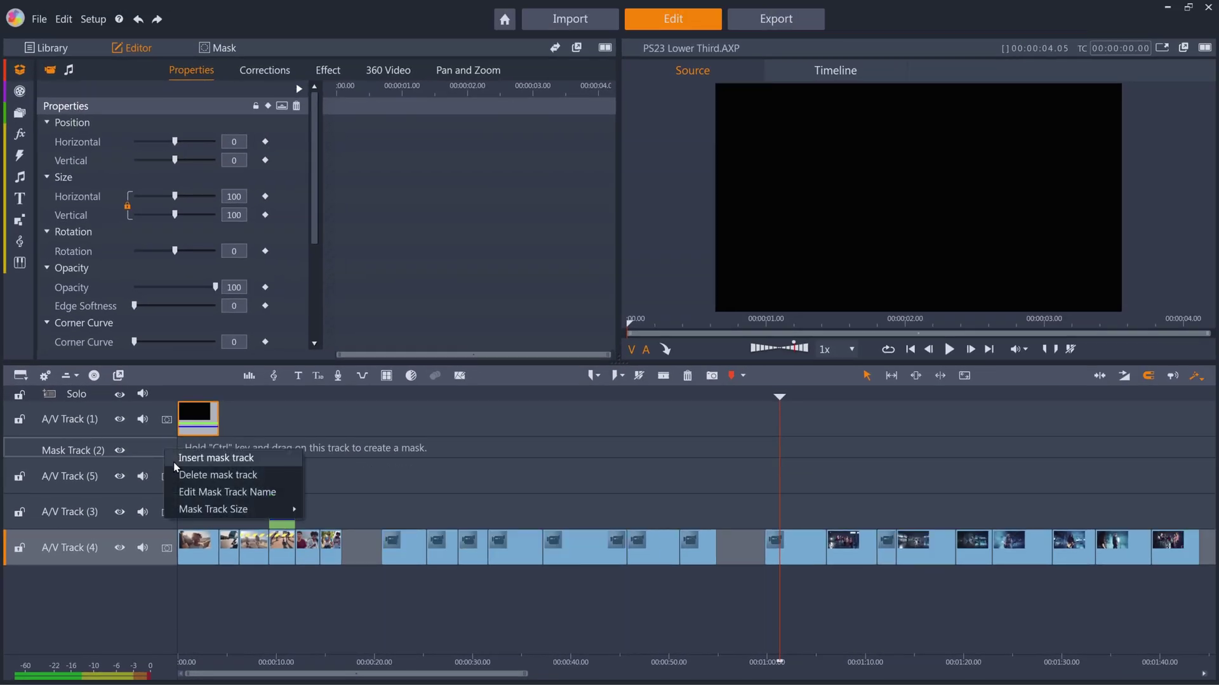
pyautogui.click(184, 474)
pyautogui.rightClick(154, 451)
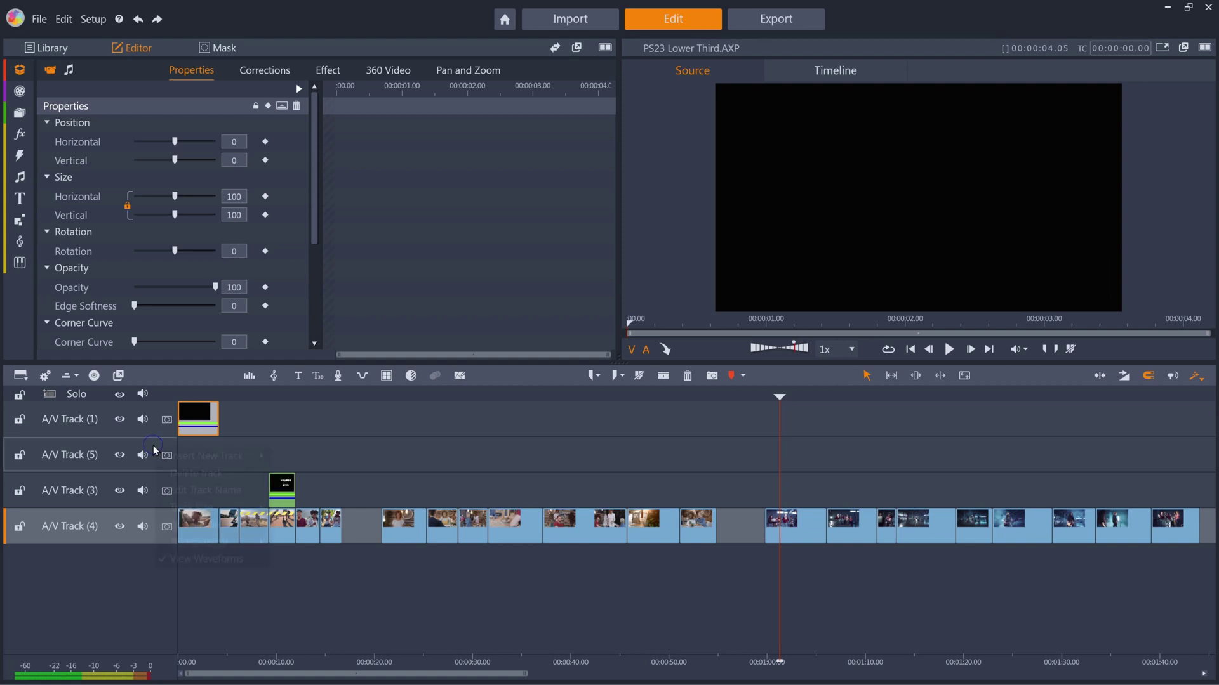
pyautogui.click(193, 472)
# - Open the PS23 Lower Third nested project, then return to the PS23.Movie.axp timeline
pyautogui.click(200, 397)
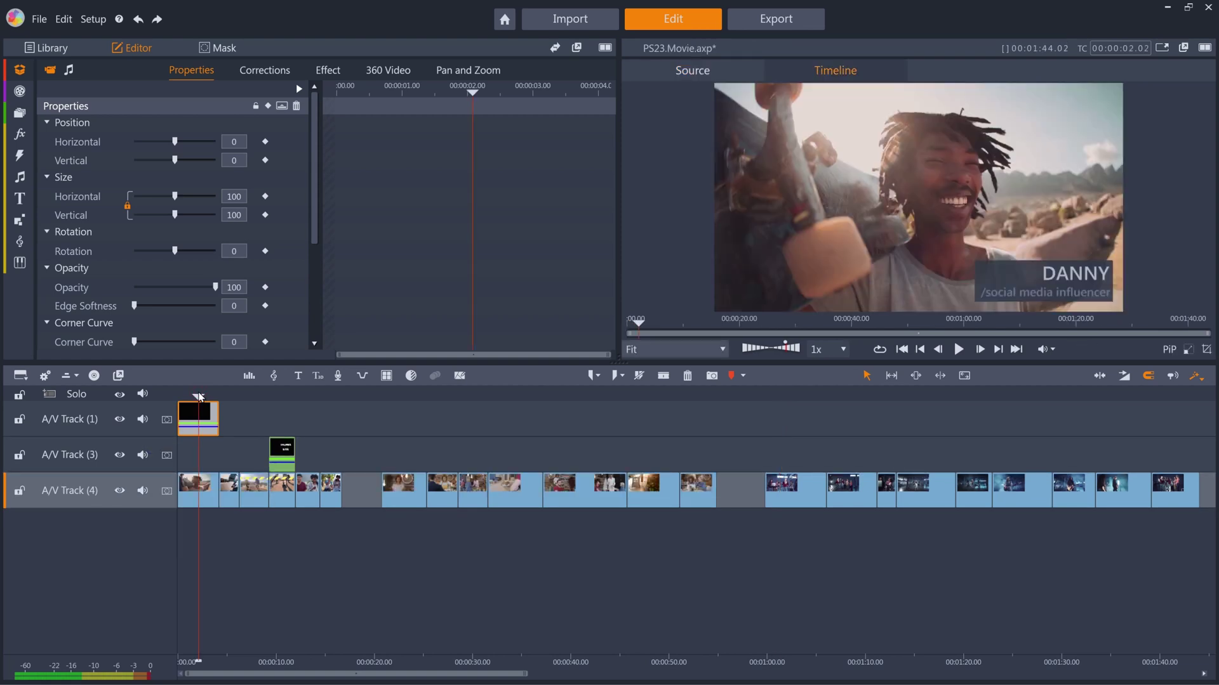
pyautogui.doubleClick(210, 423)
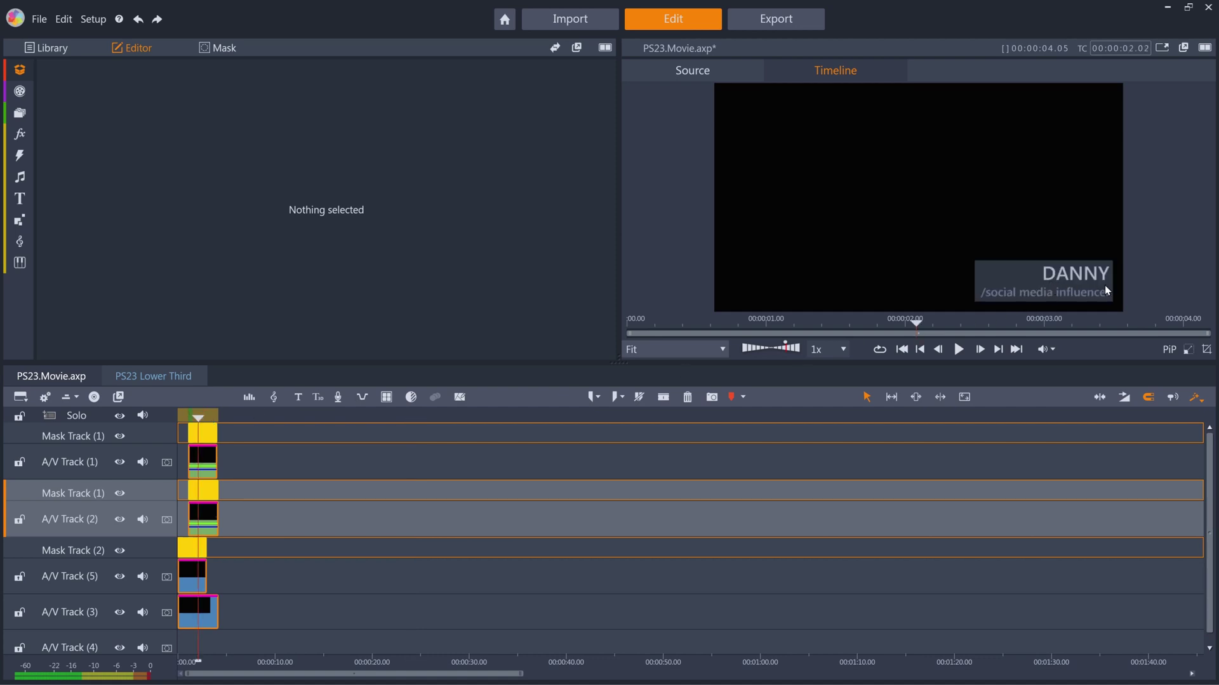
pyautogui.click(88, 378)
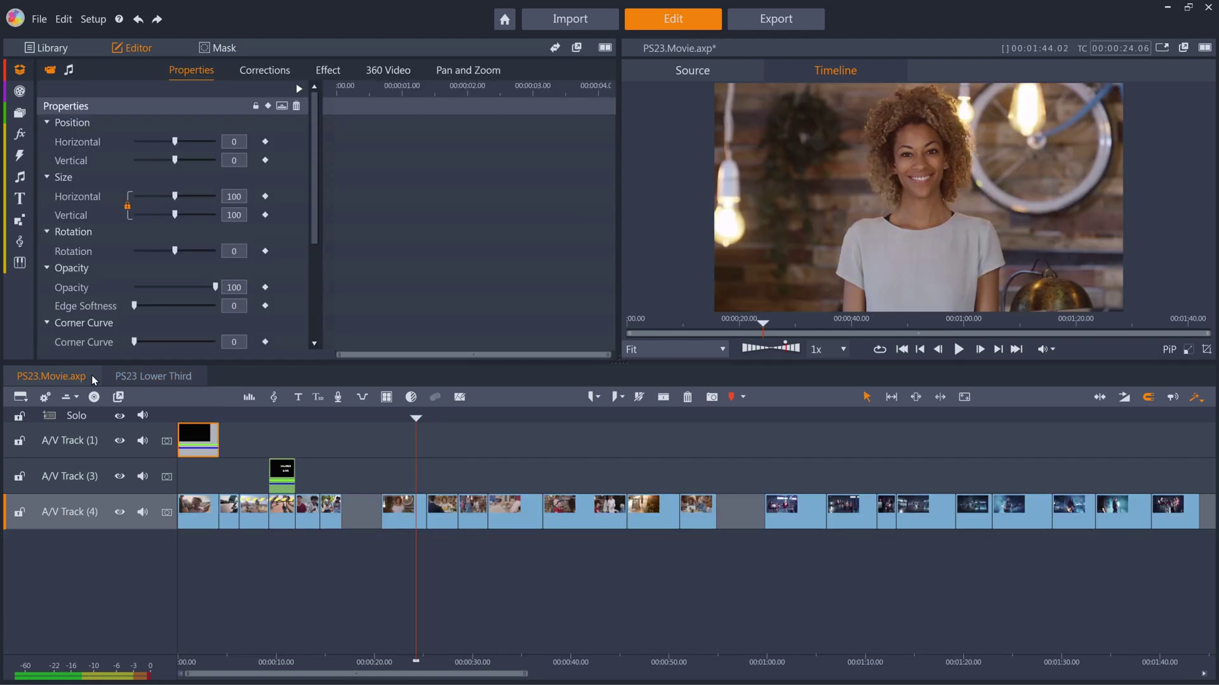
# - Copy the first lower-third clip to 00:00:20 on A/V Track (1)
pyautogui.click(199, 485)
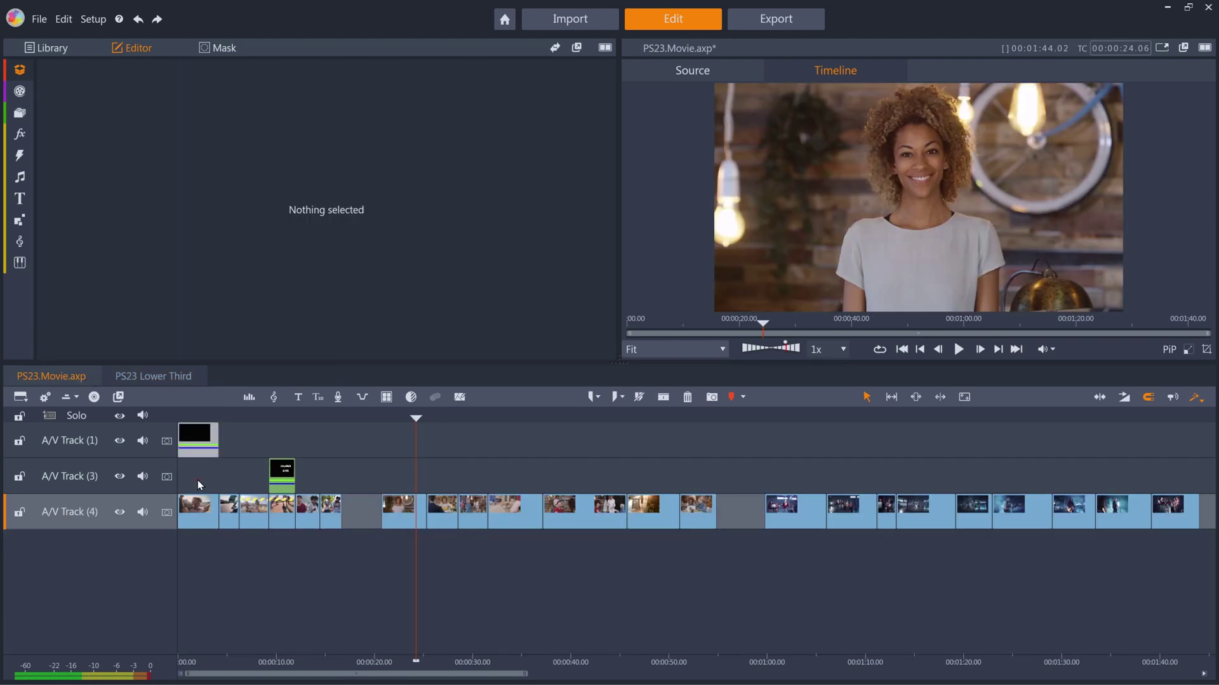
pyautogui.click(200, 436)
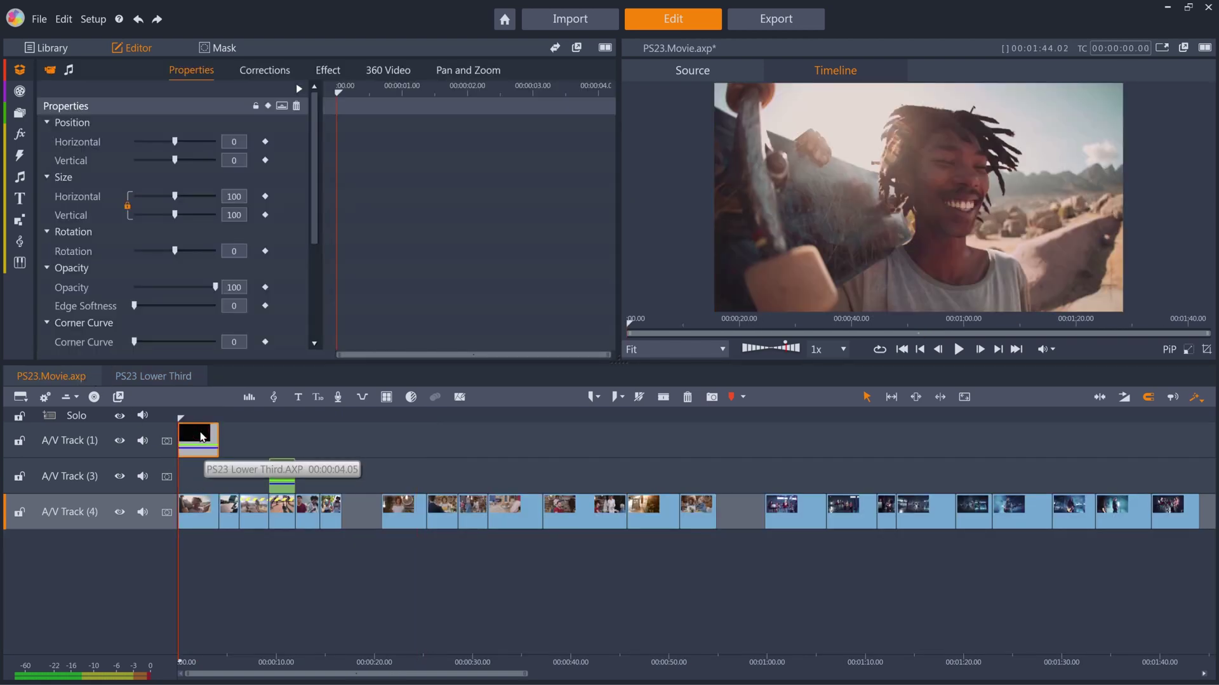
pyautogui.moveTo(242, 441); pyautogui.dragTo(416, 445)
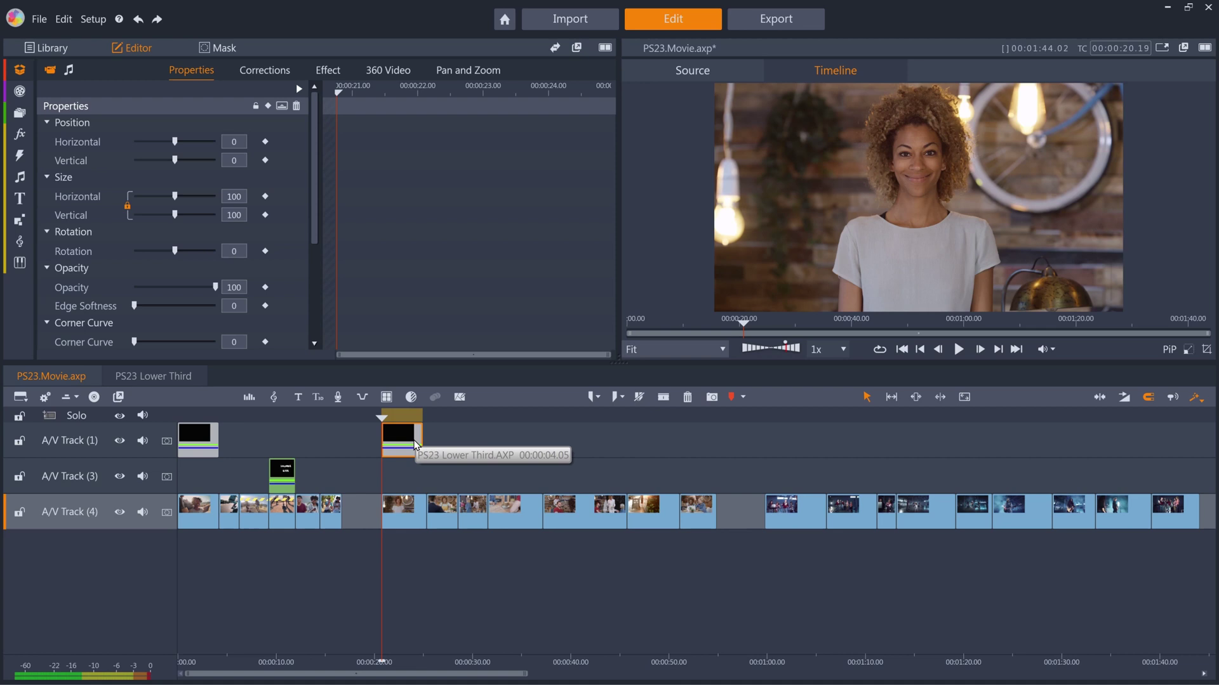
# - Change the second Lower Third copy's title text from DANNY to KEISHA, then preview it in PS23.Movie.axp
pyautogui.doubleClick(416, 445)
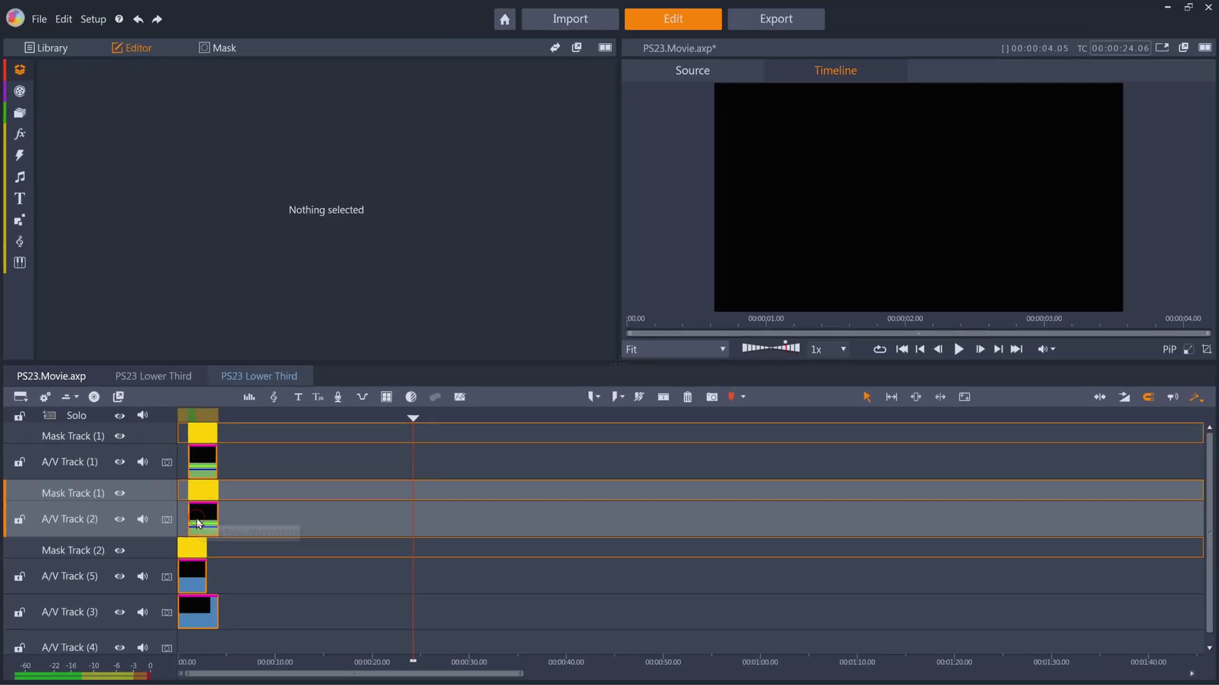
pyautogui.doubleClick(197, 522)
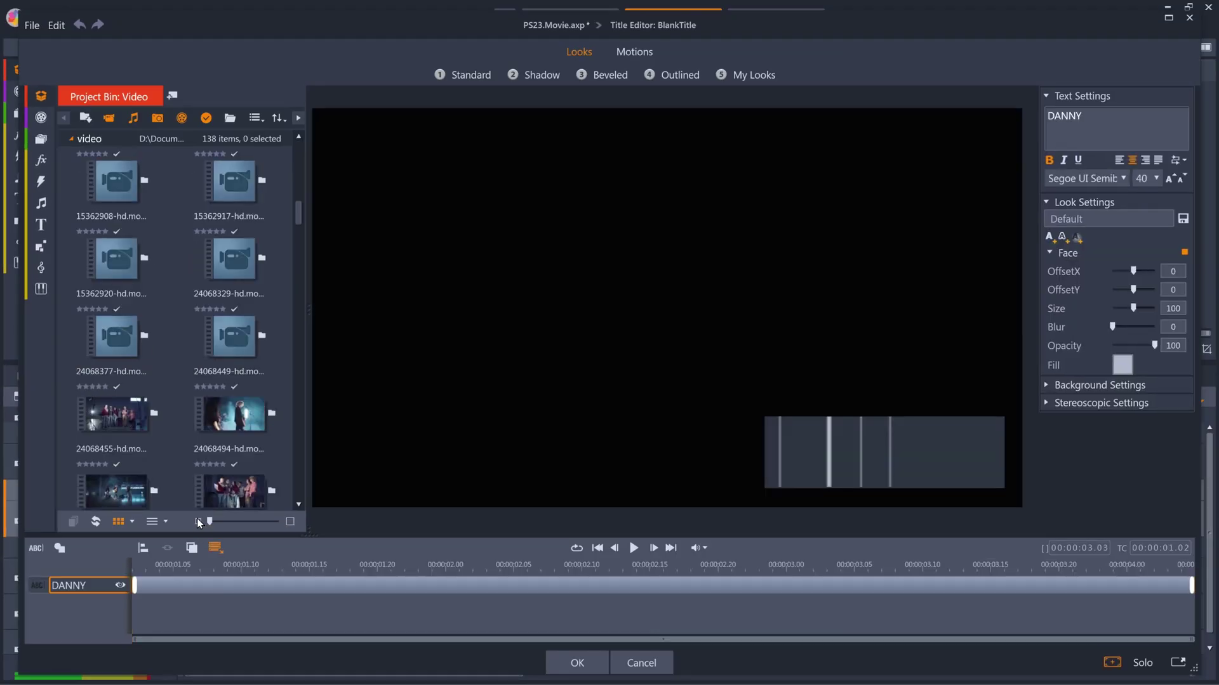
pyautogui.hotkey('ctrl', 'a')
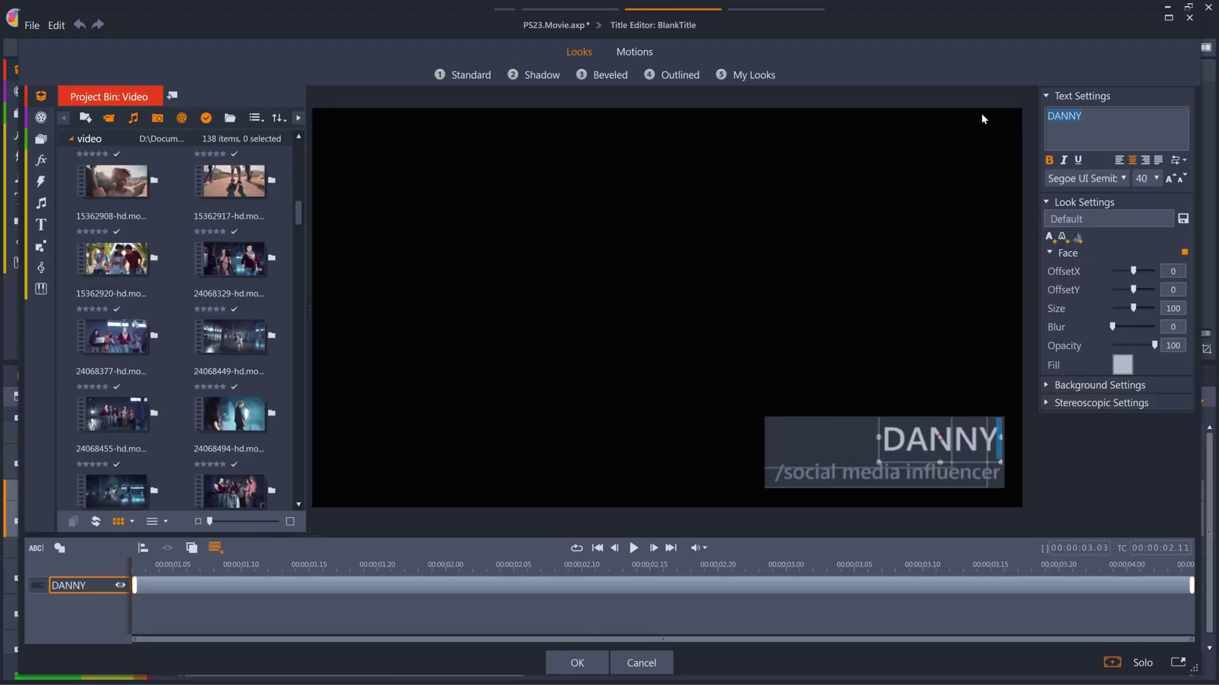
pyautogui.write('KEISHA')
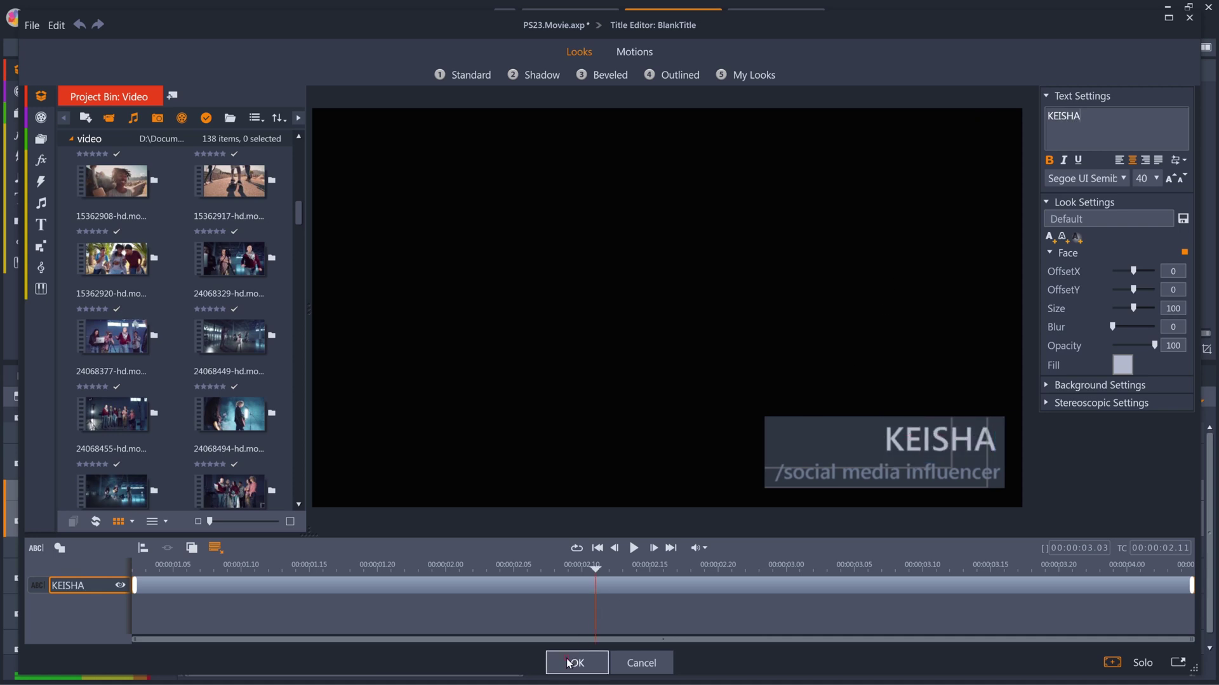
pyautogui.click(577, 662)
pyautogui.click(81, 377)
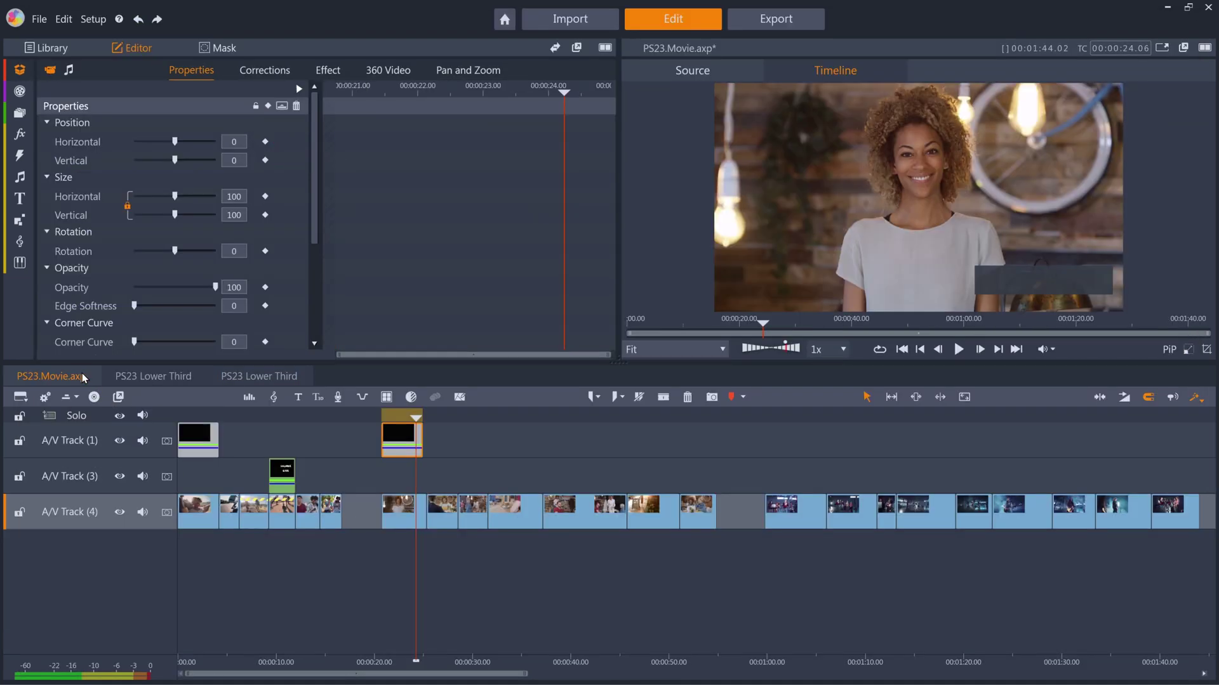
pyautogui.click(402, 416)
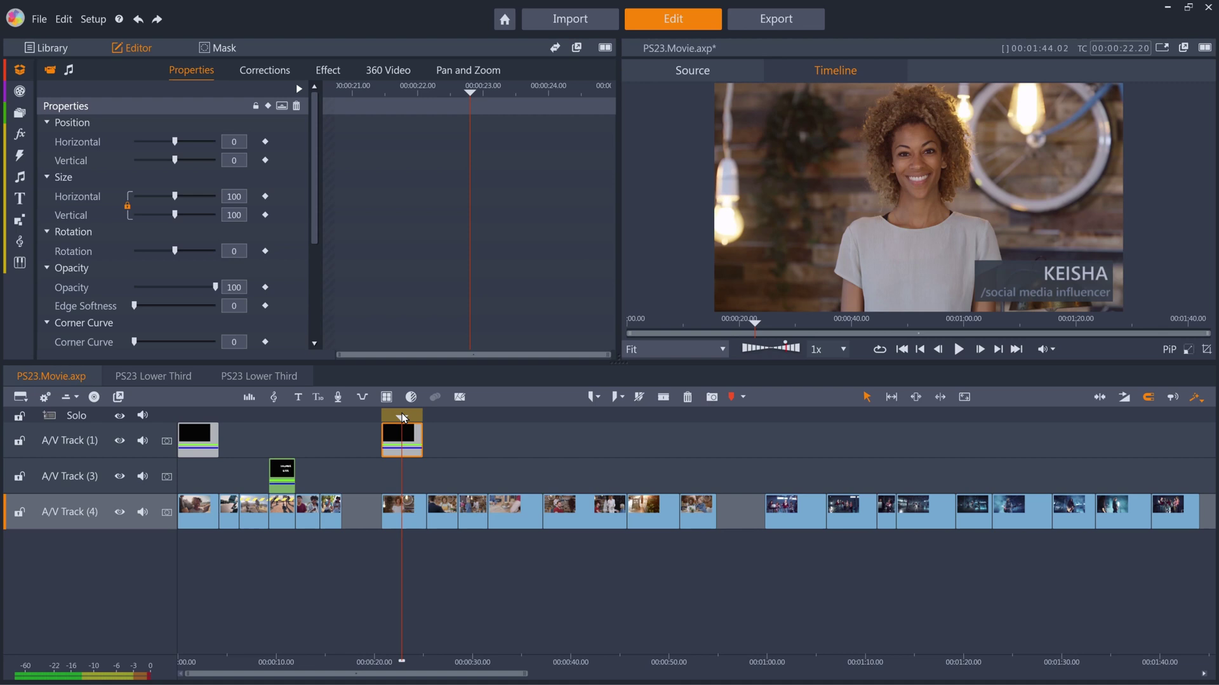
# - Replace KEISHA with PEDRO in the third Lower Third copy's title, then go back to PS23.Movie.axp
pyautogui.moveTo(185, 415); pyautogui.dragTo(776, 446)
pyautogui.doubleClick(781, 442)
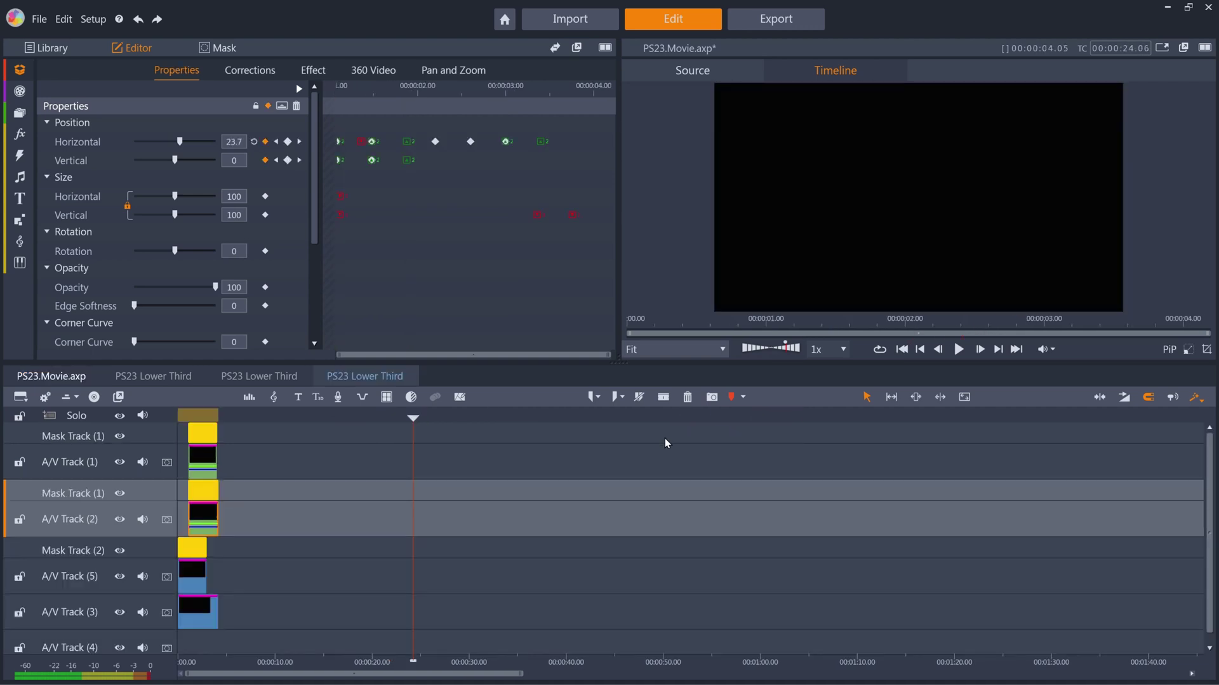
pyautogui.doubleClick(203, 521)
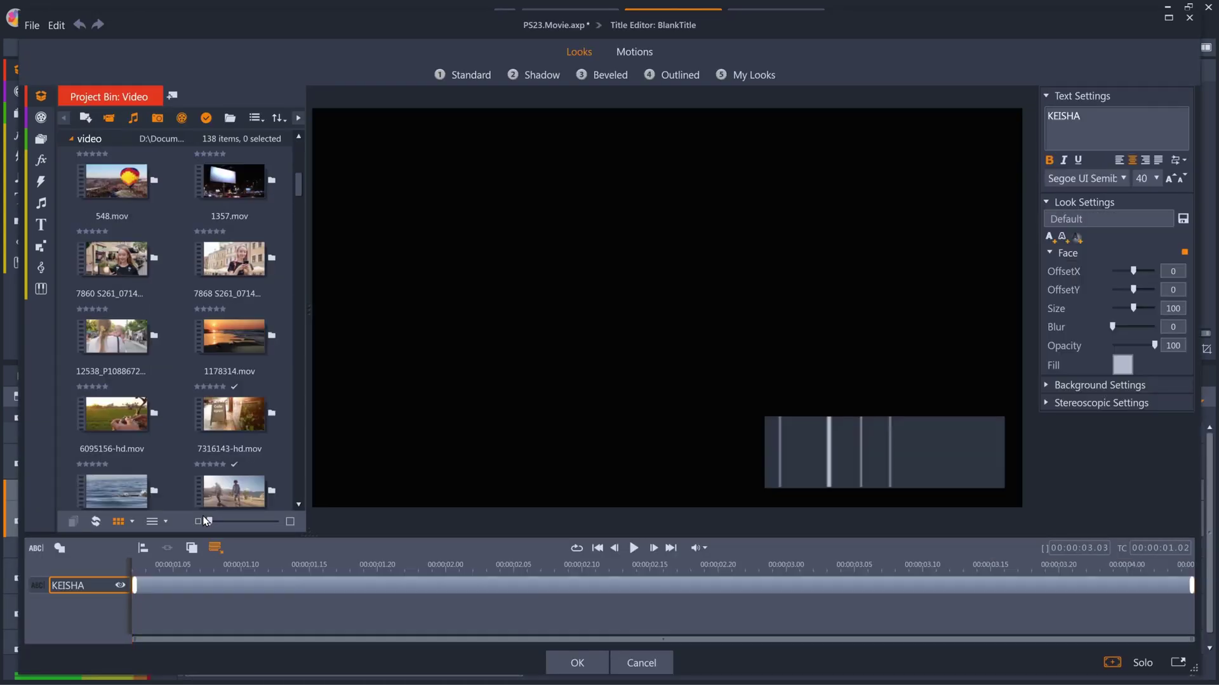
pyautogui.doubleClick(1099, 117)
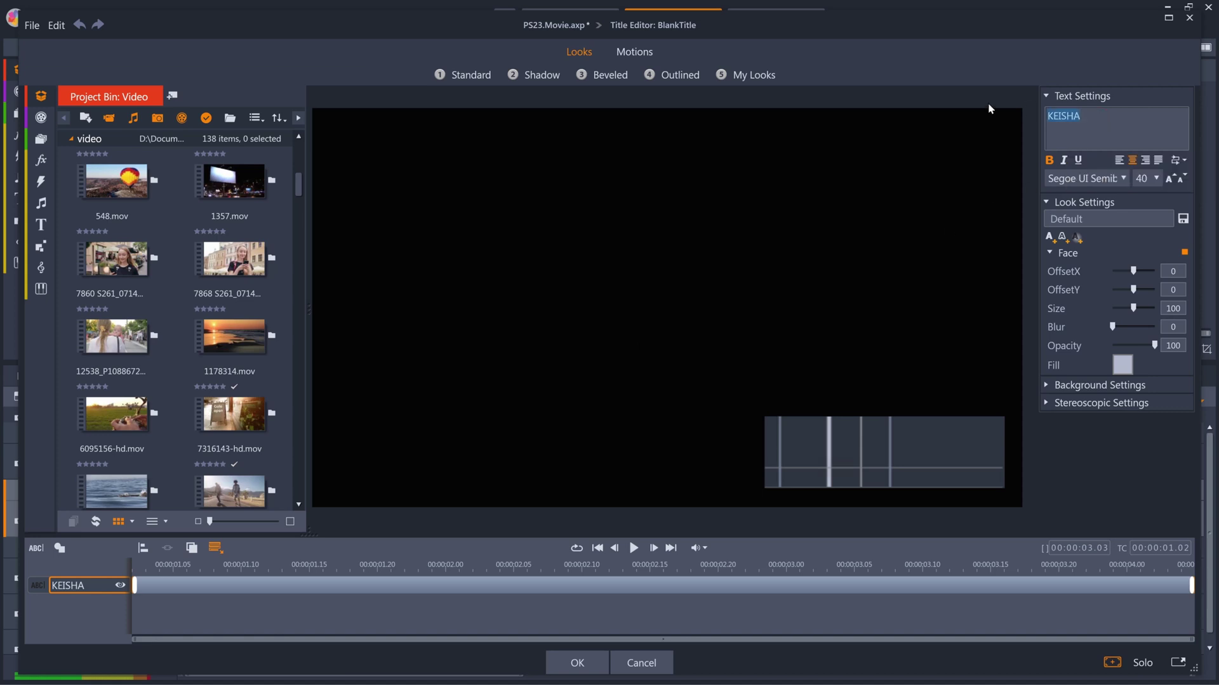
pyautogui.write('PEDRO')
pyautogui.click(617, 572)
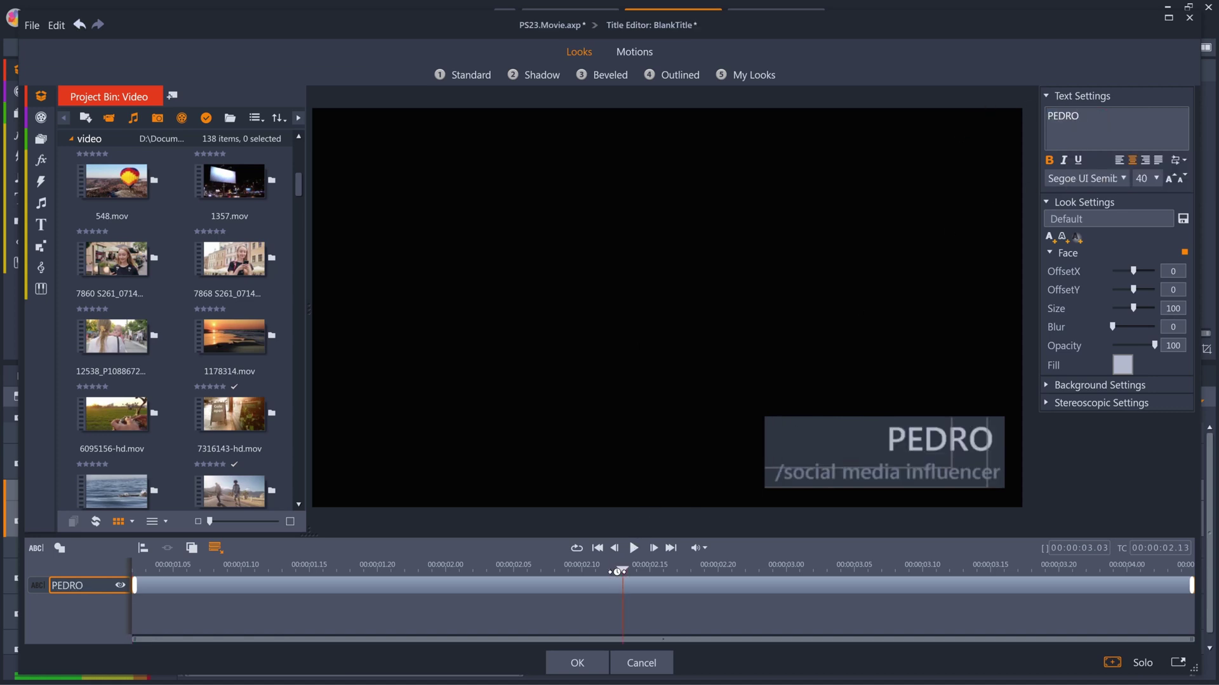
pyautogui.click(573, 663)
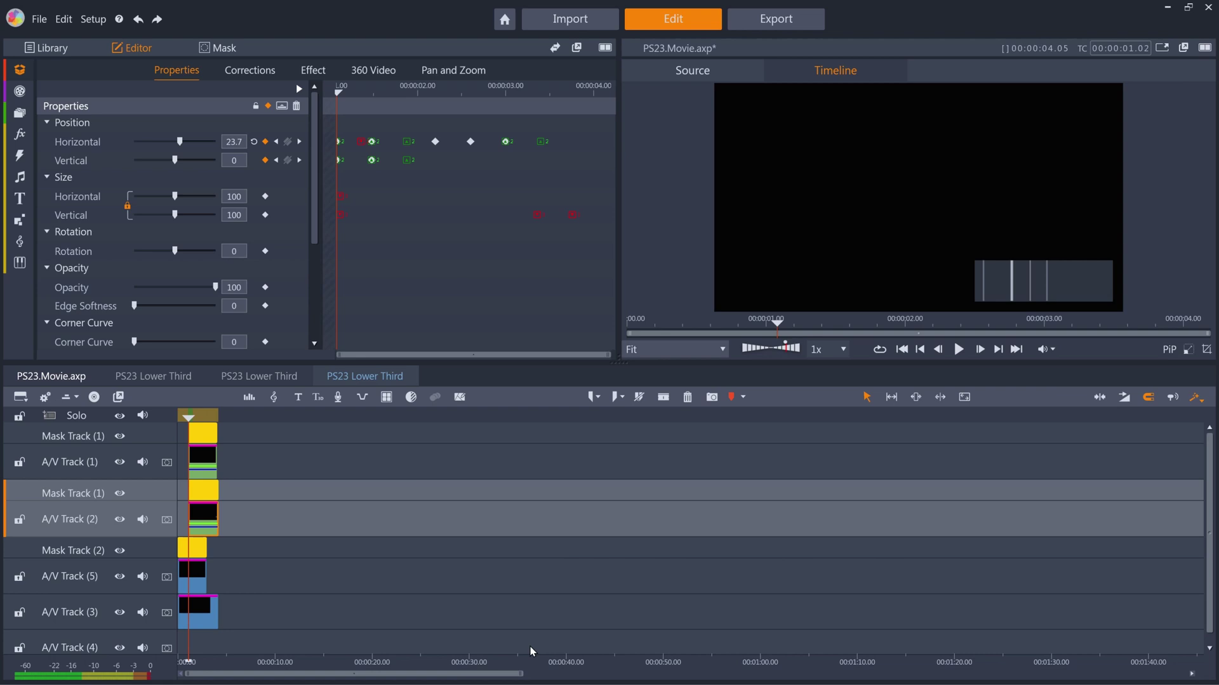
pyautogui.click(49, 378)
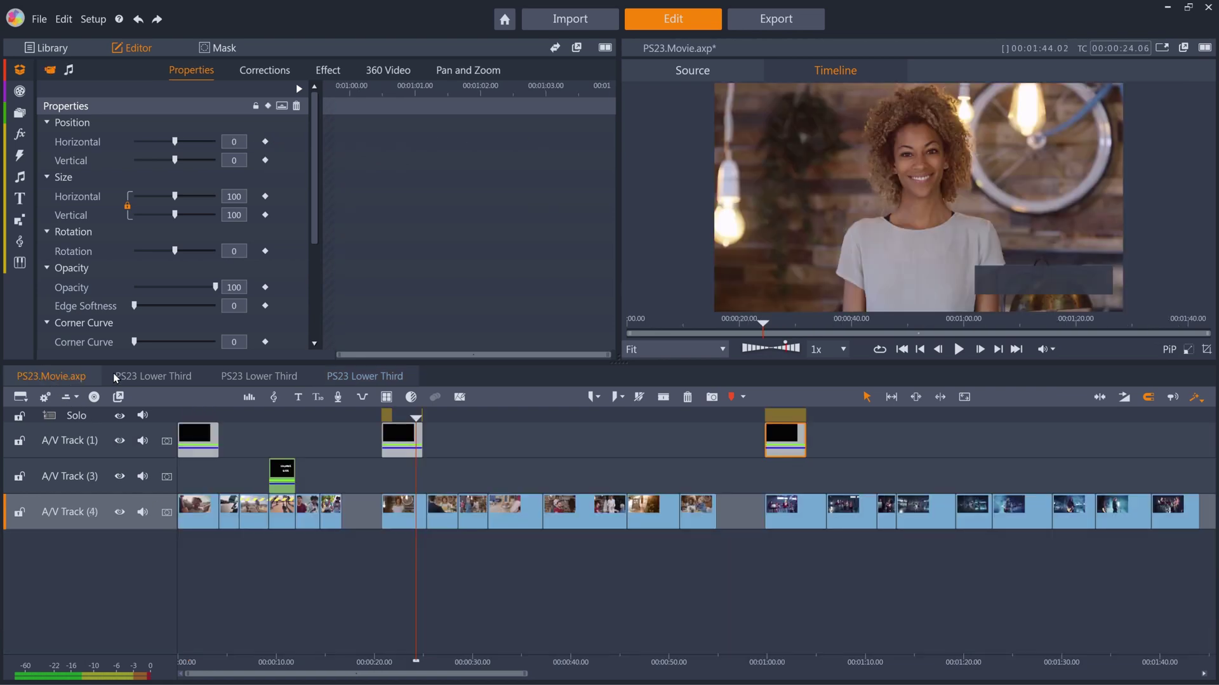
# - Scrub to the PEDRO title near 00:01:02 and drag the timeline splitter down to enlarge the player
pyautogui.click(401, 417)
pyautogui.moveTo(401, 417); pyautogui.dragTo(807, 420)
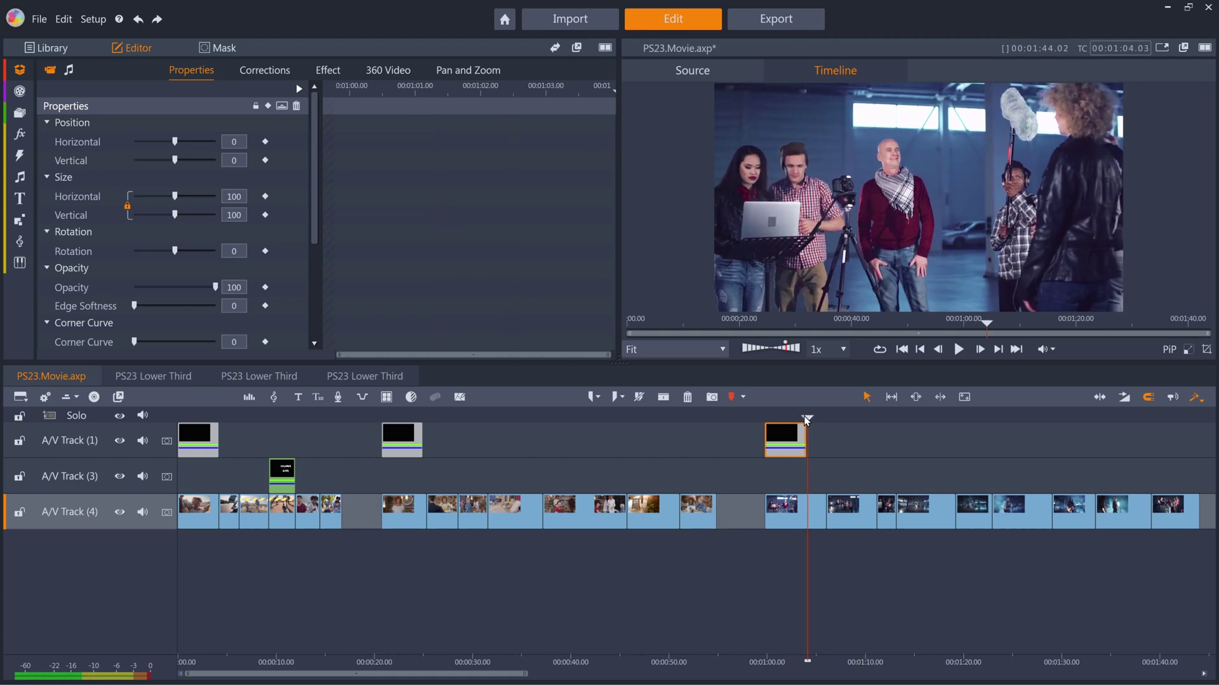
pyautogui.moveTo(689, 372); pyautogui.dragTo(681, 483)
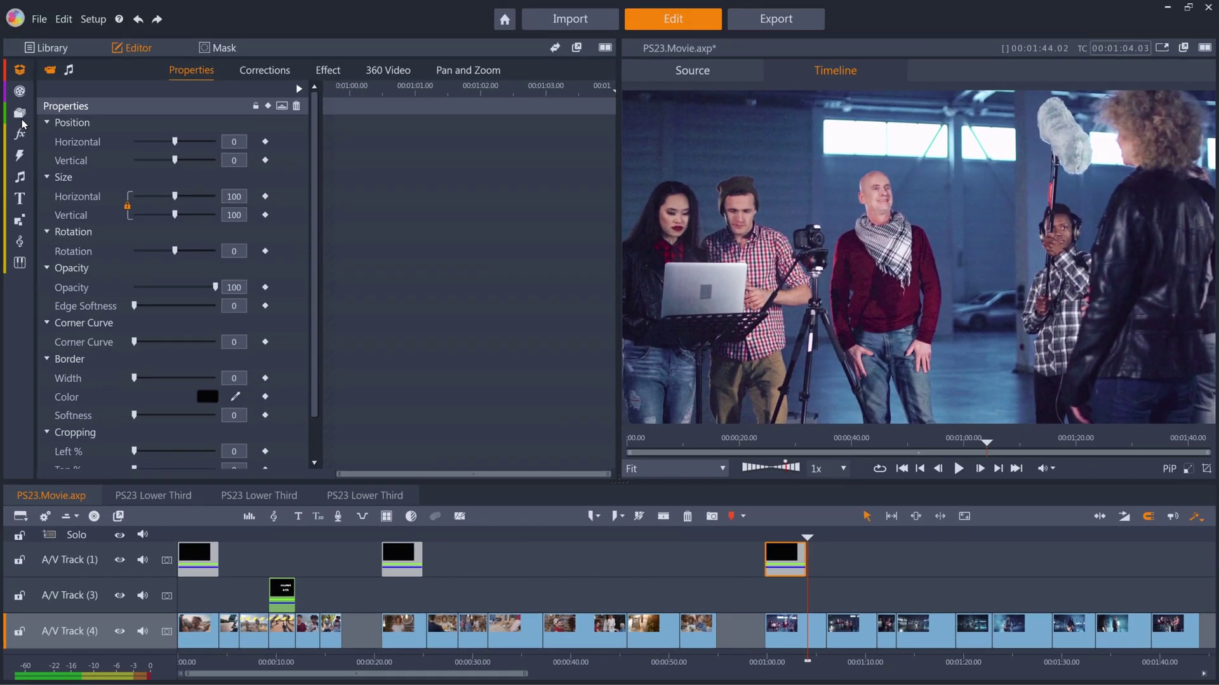
pyautogui.click(38, 20)
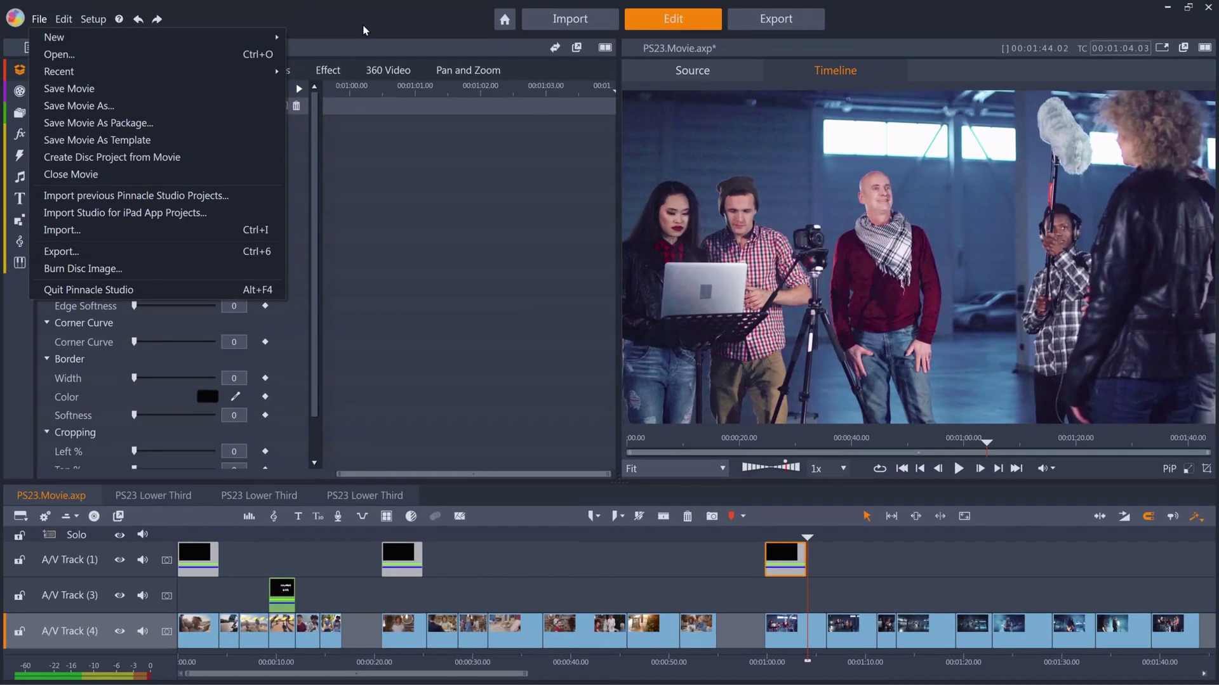
# - Use File > New > Movie and answer the PS23.Movie.axp save prompt to open New Movie (2)
pyautogui.click(372, 15)
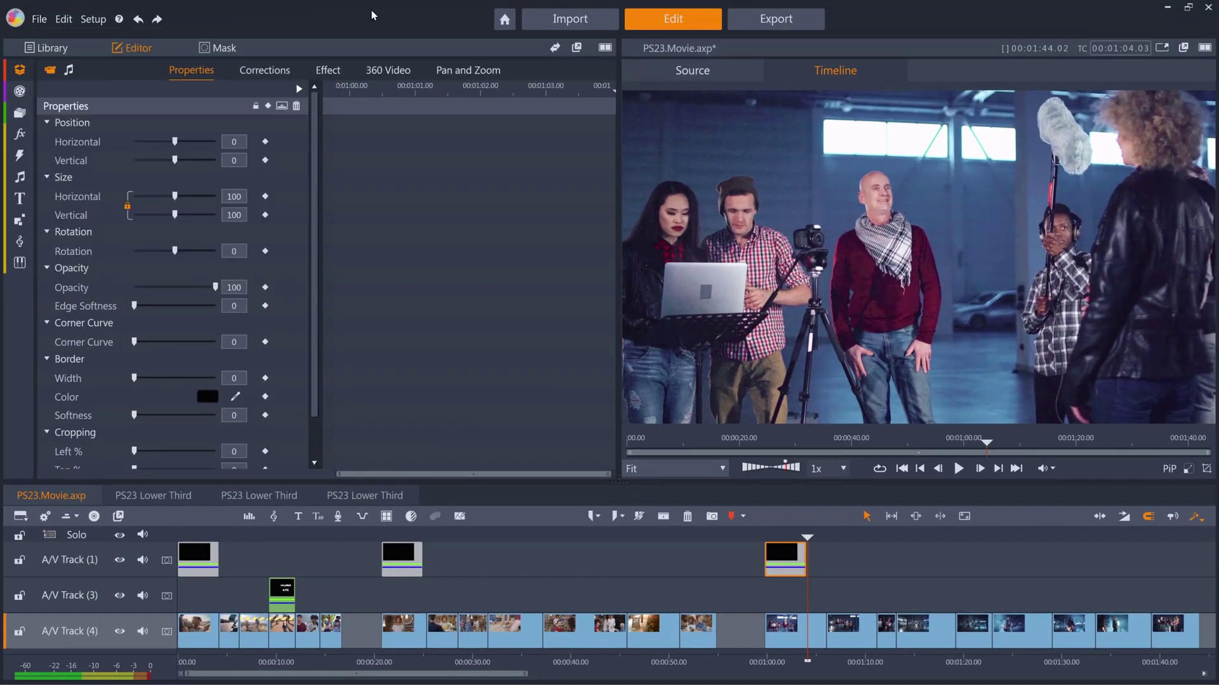
pyautogui.click(39, 19)
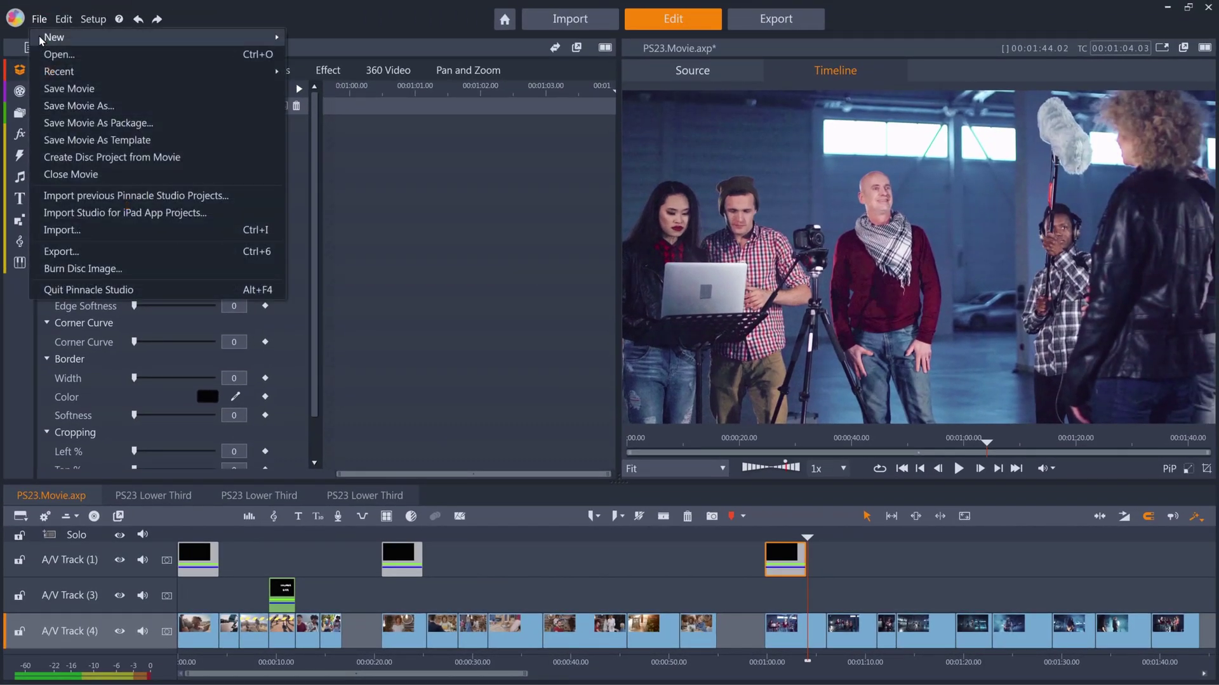
pyautogui.click(306, 38)
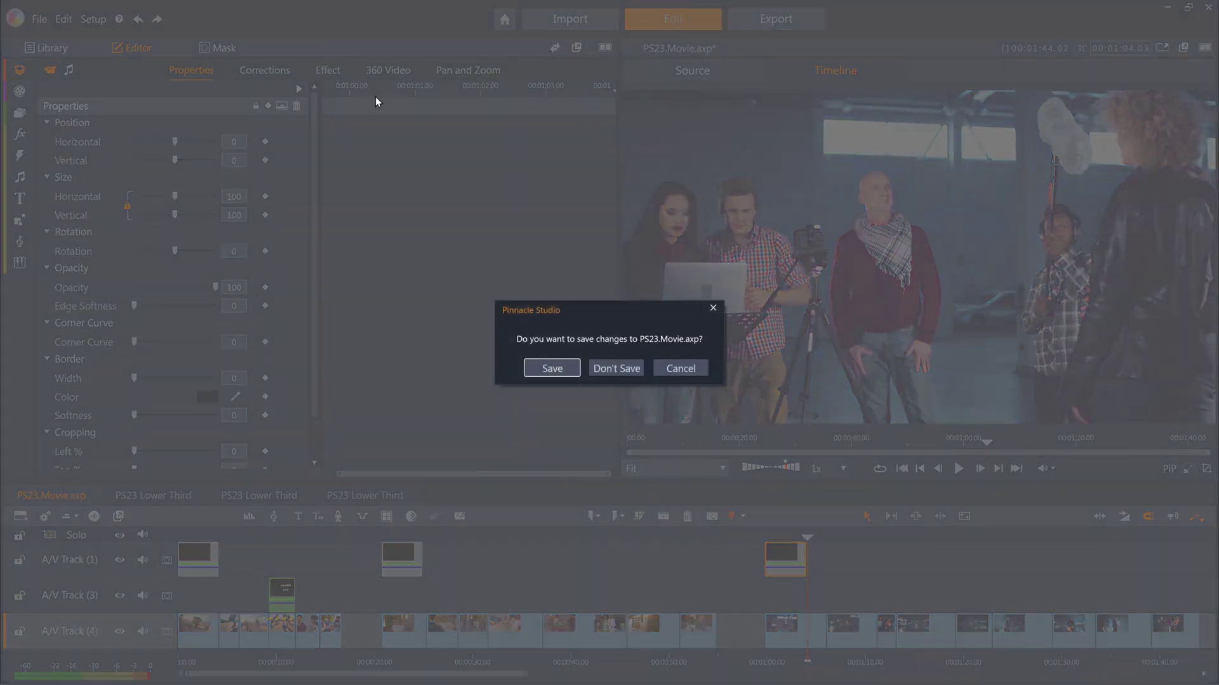
pyautogui.click(605, 373)
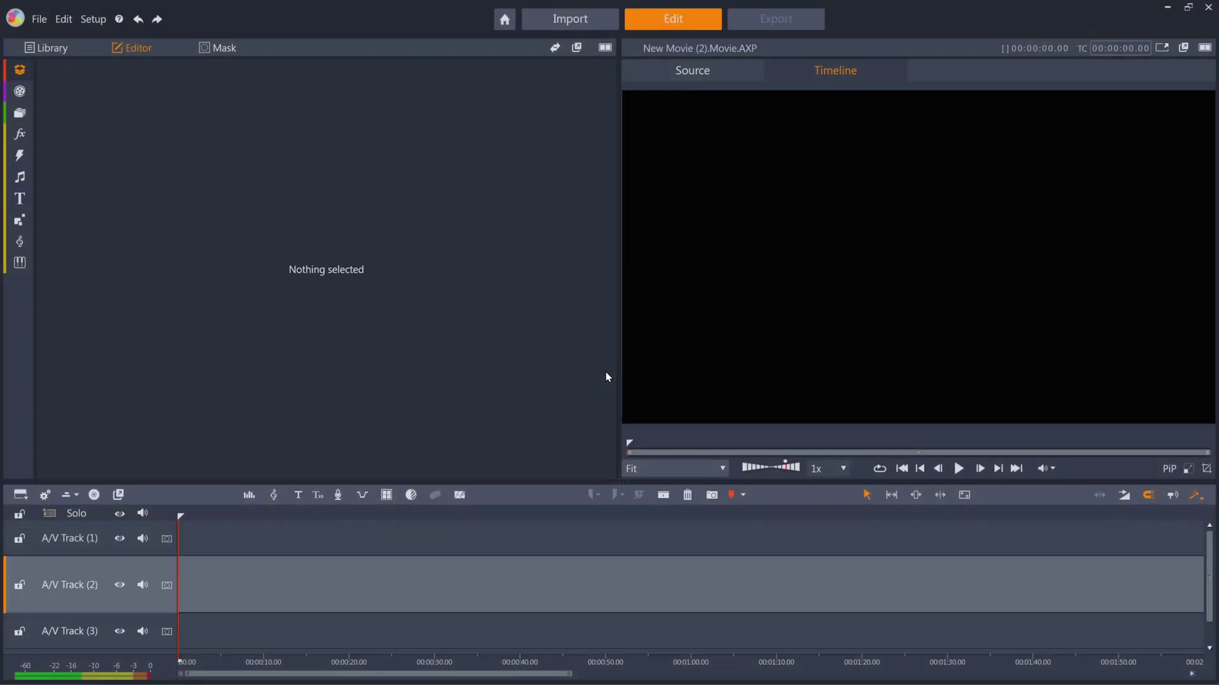
# - Put PS23 Lower Third on A/V Track (1) and the Wedding clip on A/V Track (2) at the start, then play
pyautogui.click(52, 53)
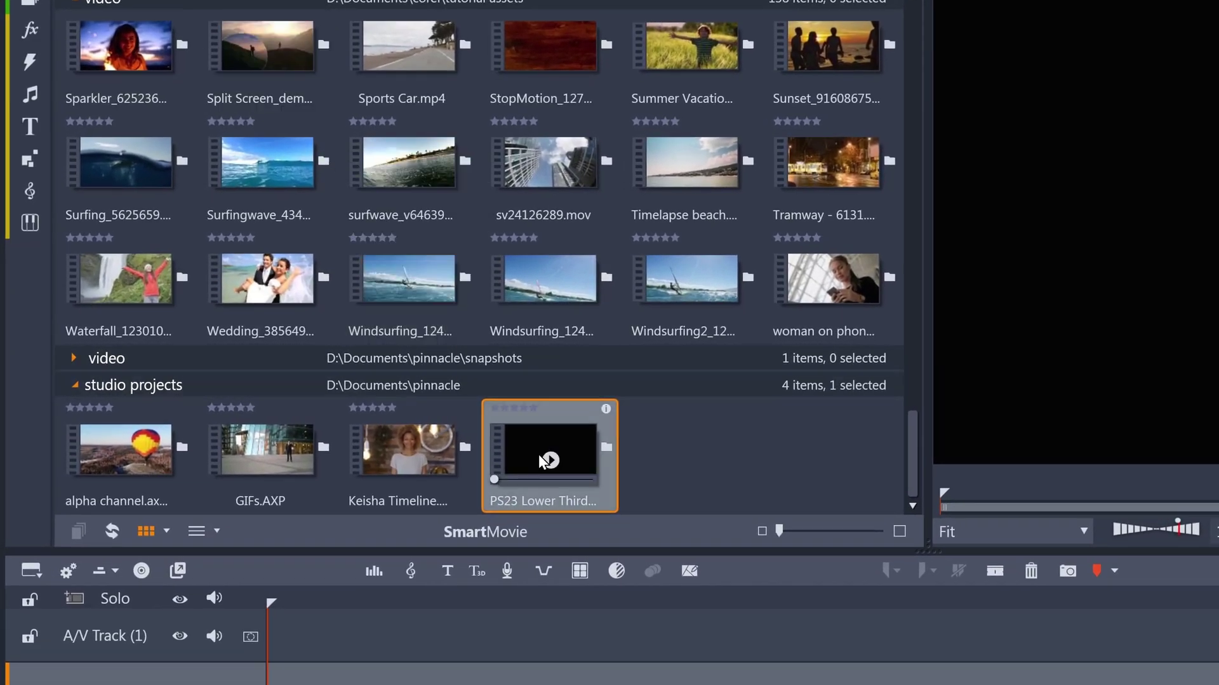
pyautogui.moveTo(538, 454); pyautogui.dragTo(298, 636)
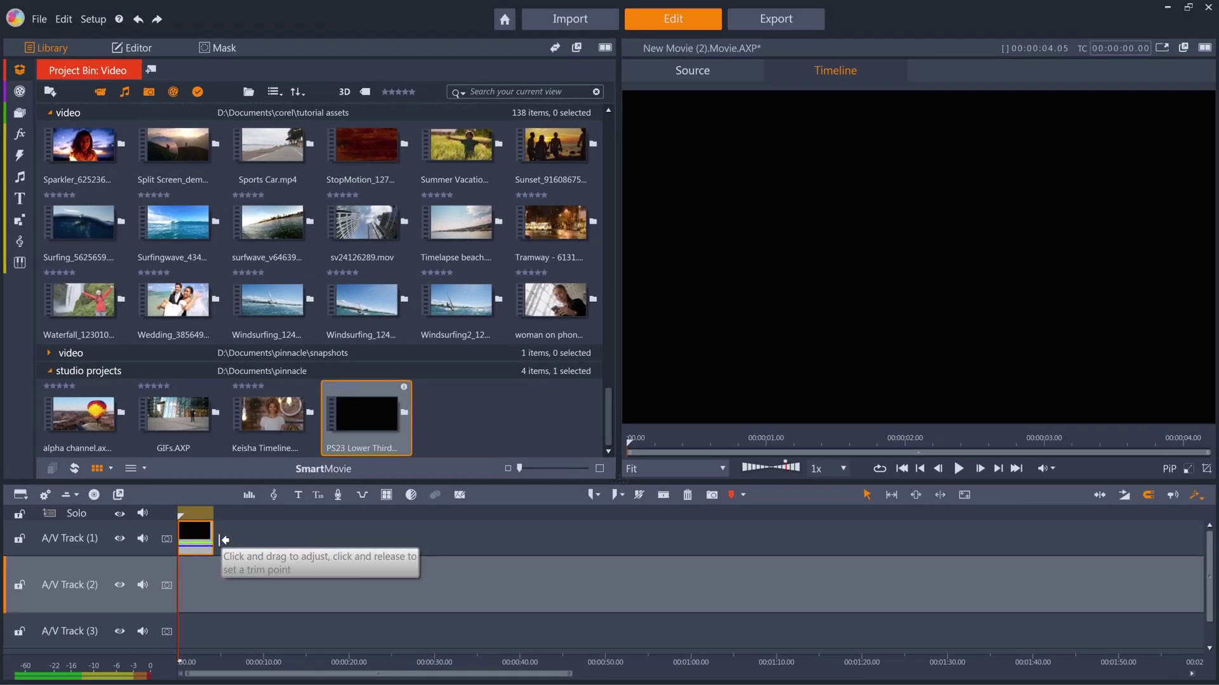
pyautogui.moveTo(257, 452); pyautogui.dragTo(271, 452)
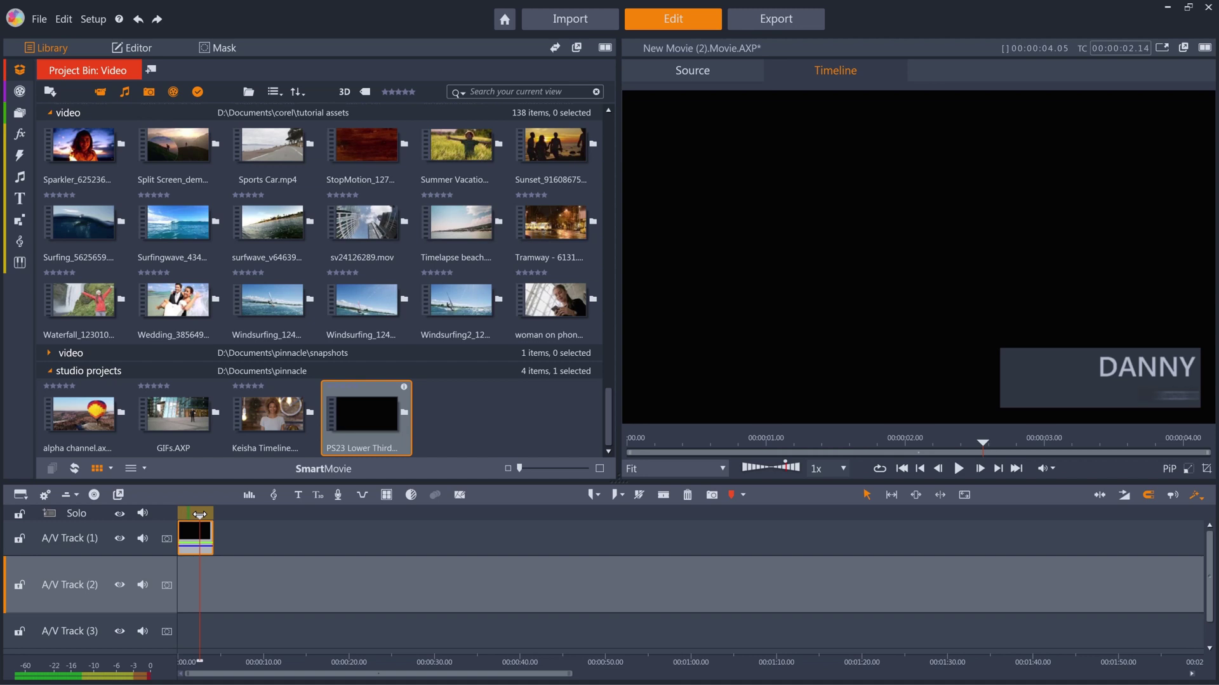
pyautogui.moveTo(163, 296); pyautogui.dragTo(191, 584)
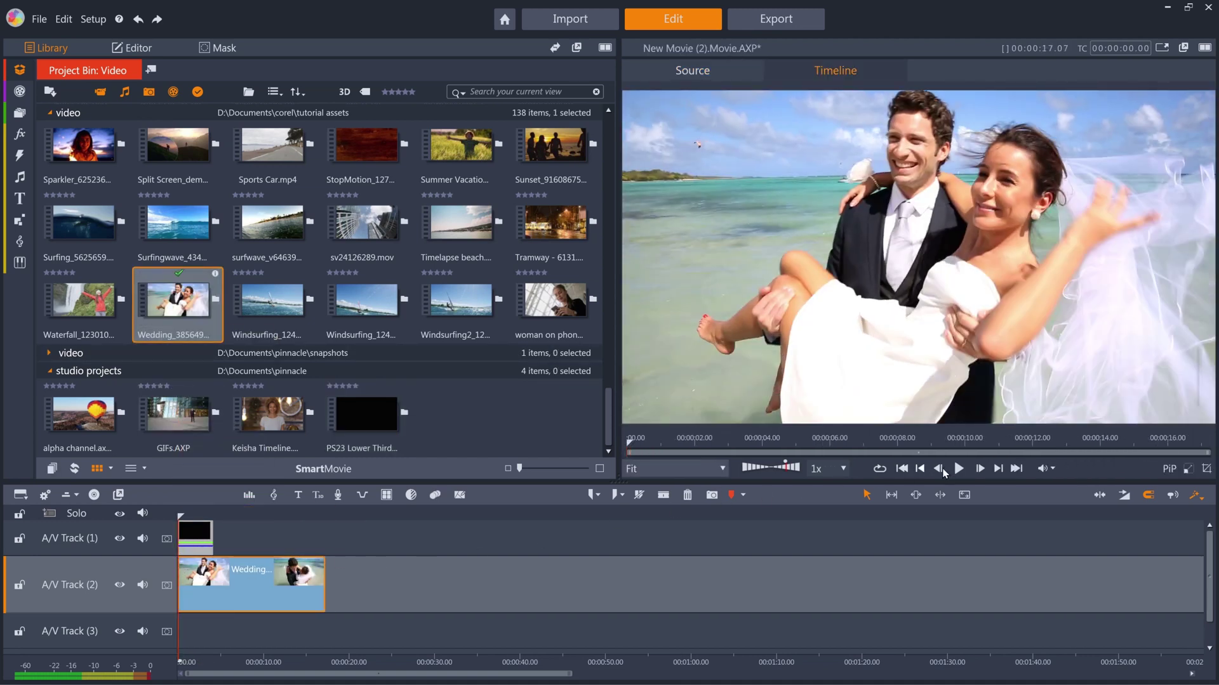
pyautogui.click(958, 469)
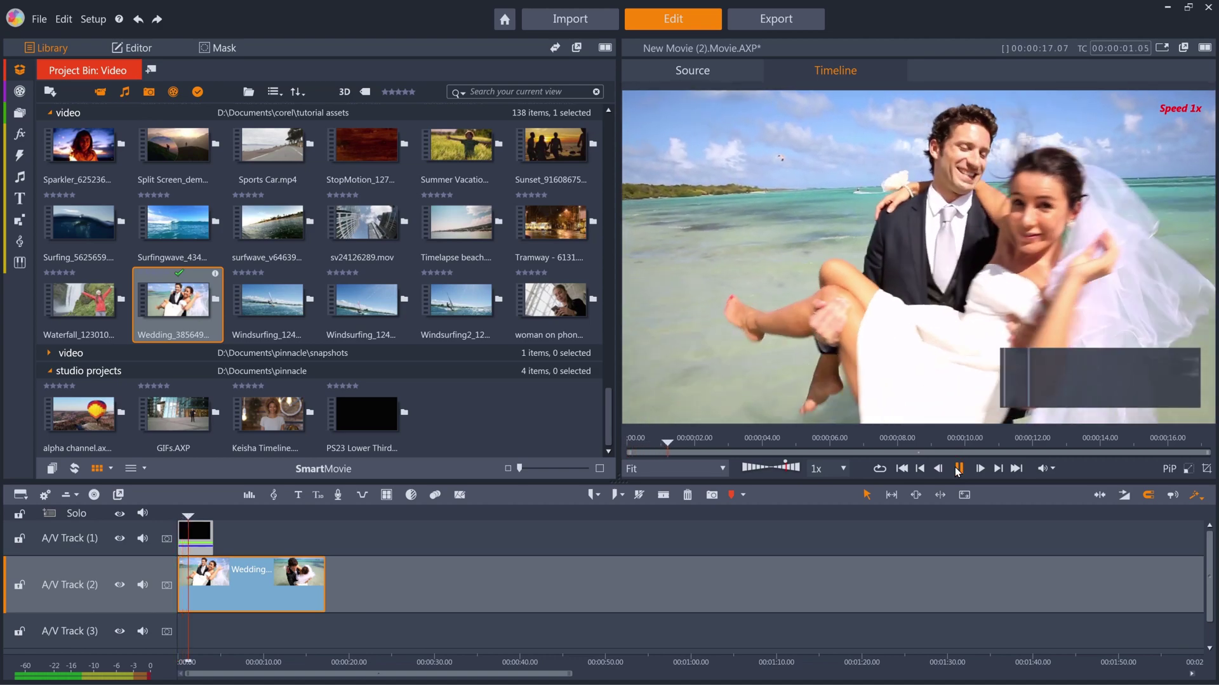